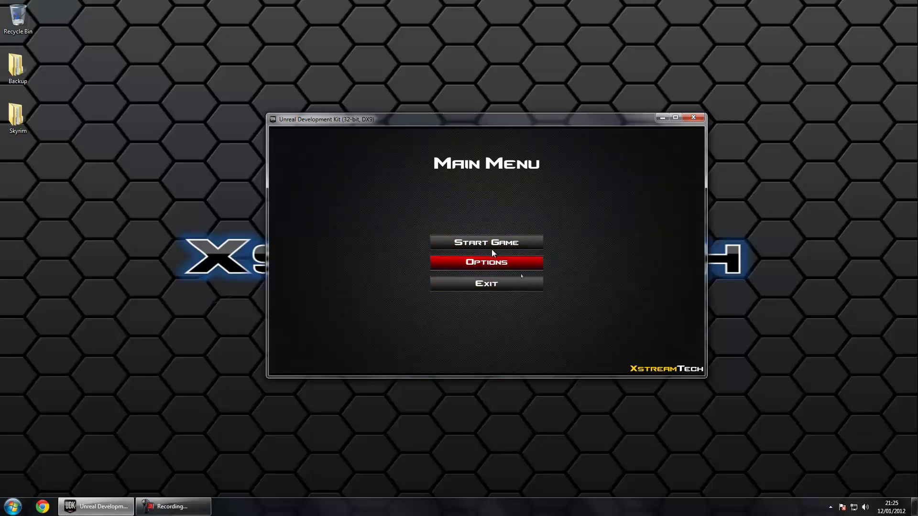
- Try the 800x600, 1440x900 and 1920x1080 game resolutions in Options, ending at 800x600
left_click(471, 268)
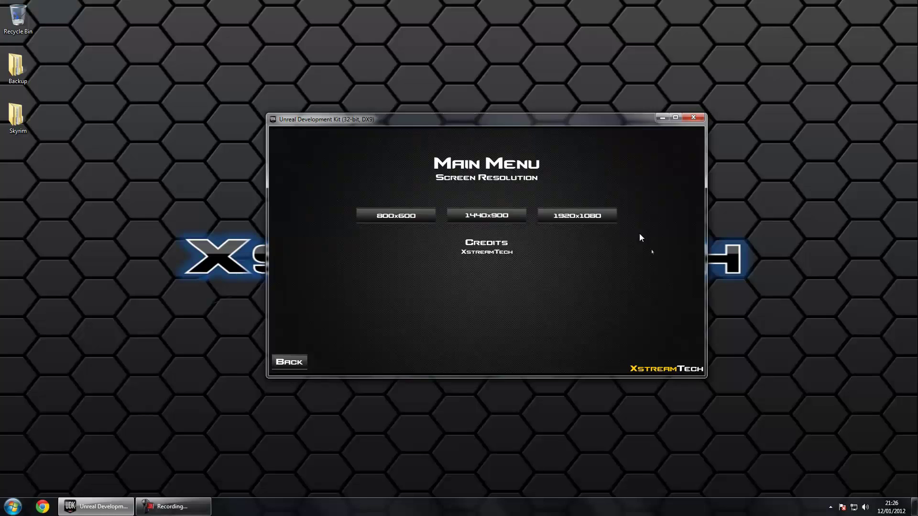
left_click(387, 211)
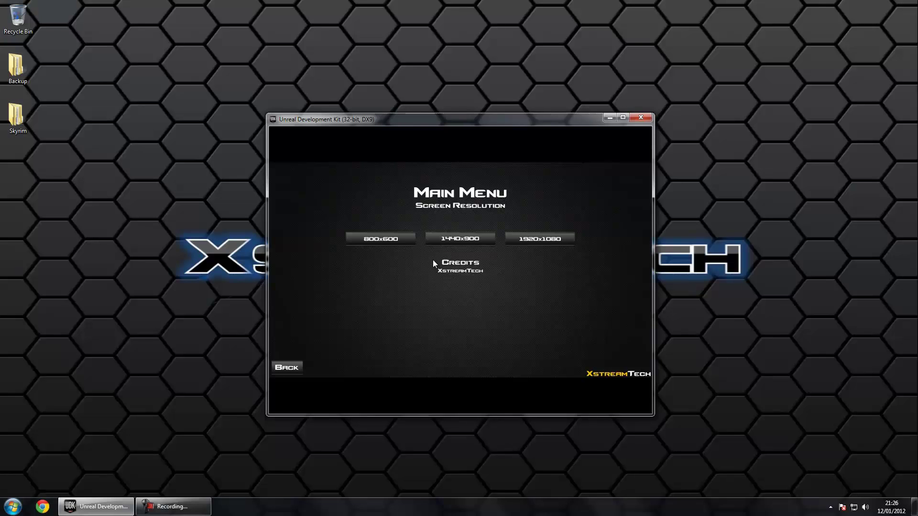
left_click(469, 237)
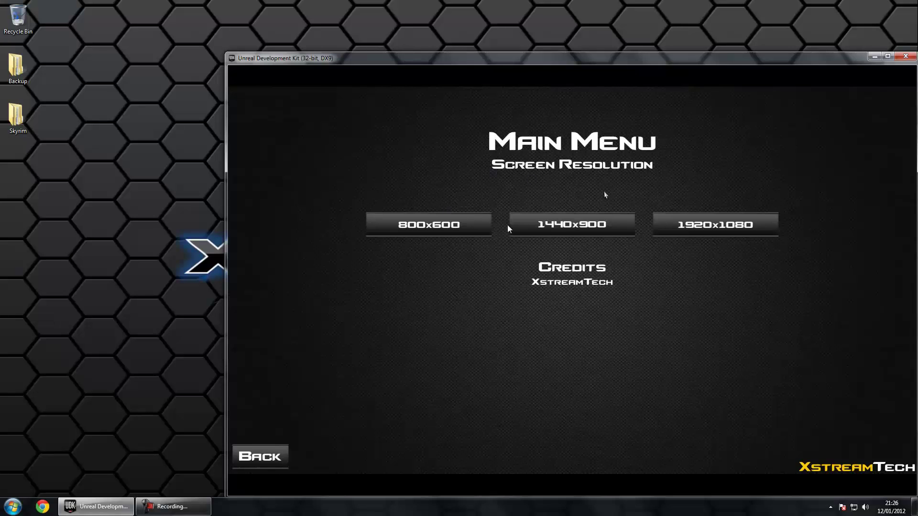
left_click(727, 218)
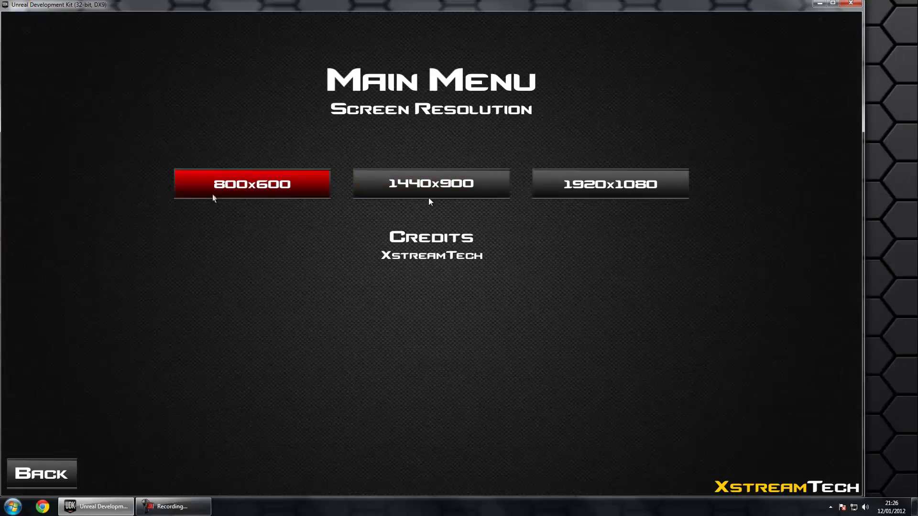
left_click(304, 184)
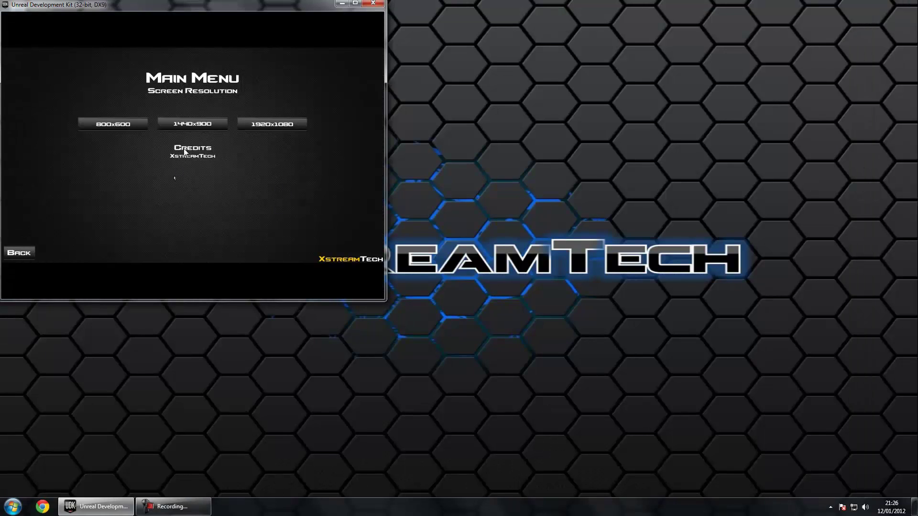
- Go back to the Main Menu and start the game to load the tunnel level
left_click(23, 258)
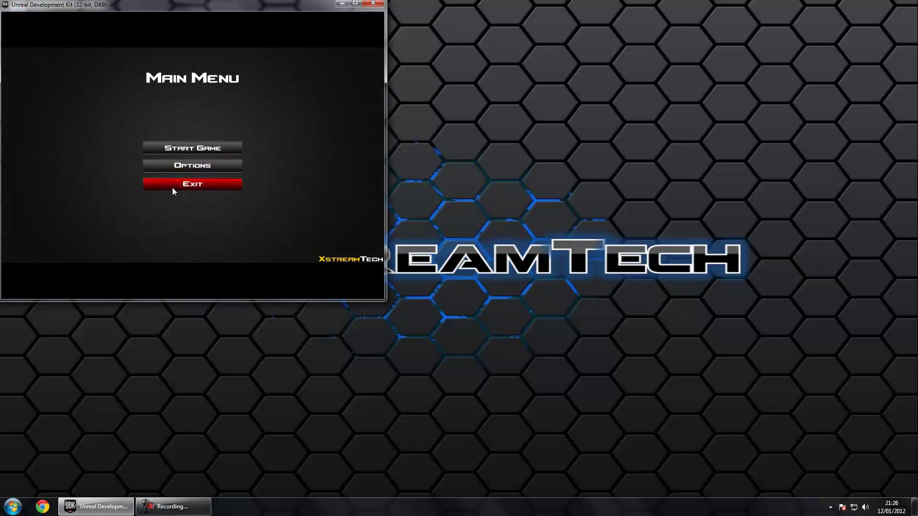
left_click(200, 150)
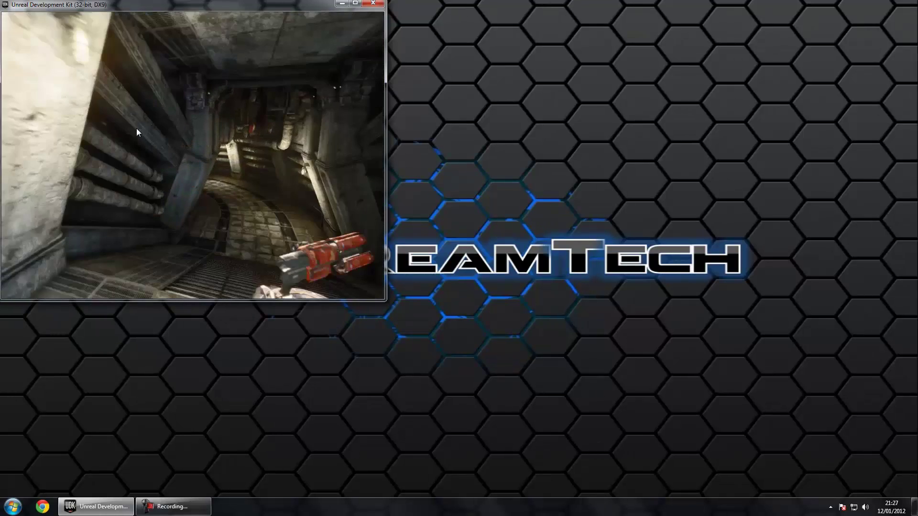
- Run the console command 'open ytmainmenu' to reload the Main Menu map
key("Tab")
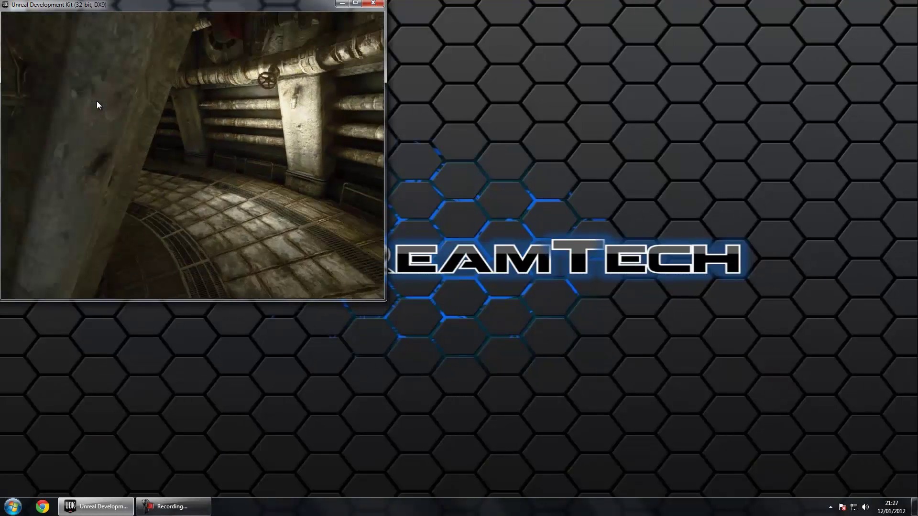
type("y")
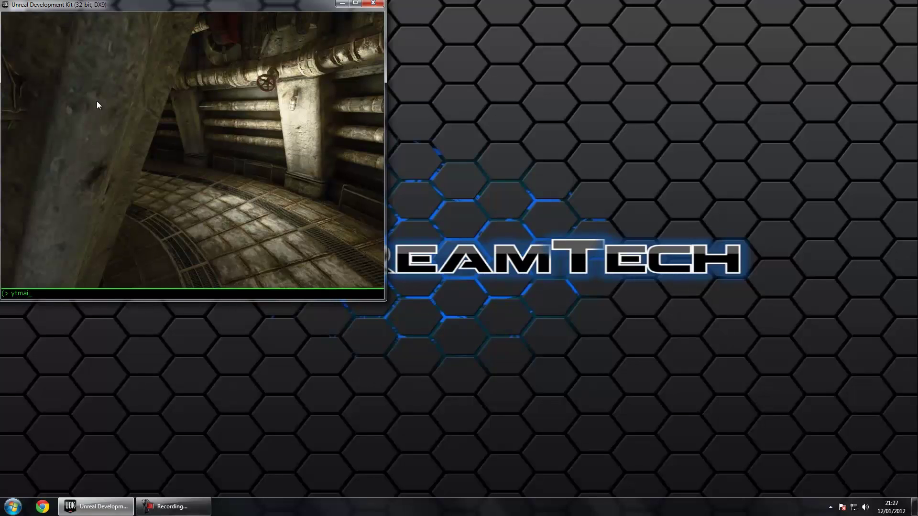
key("BackSpace")
type("open yt")
key("Tab")
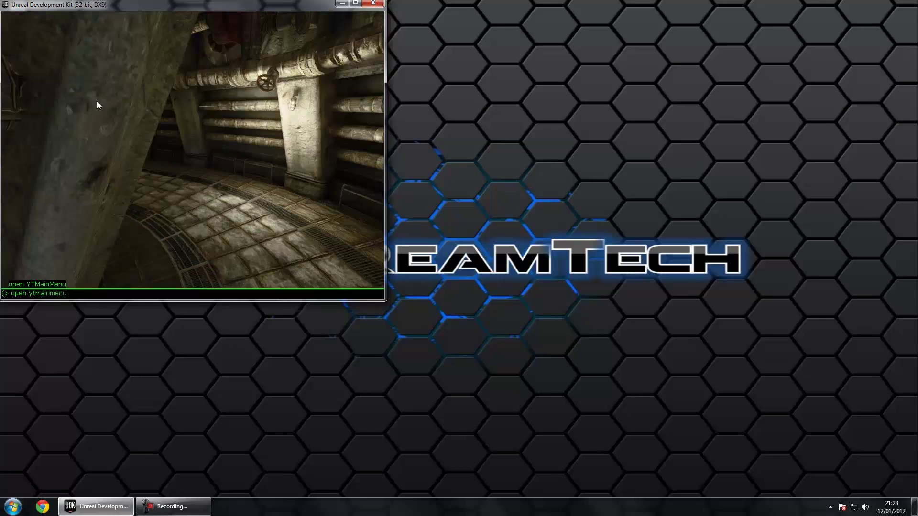
key("Return")
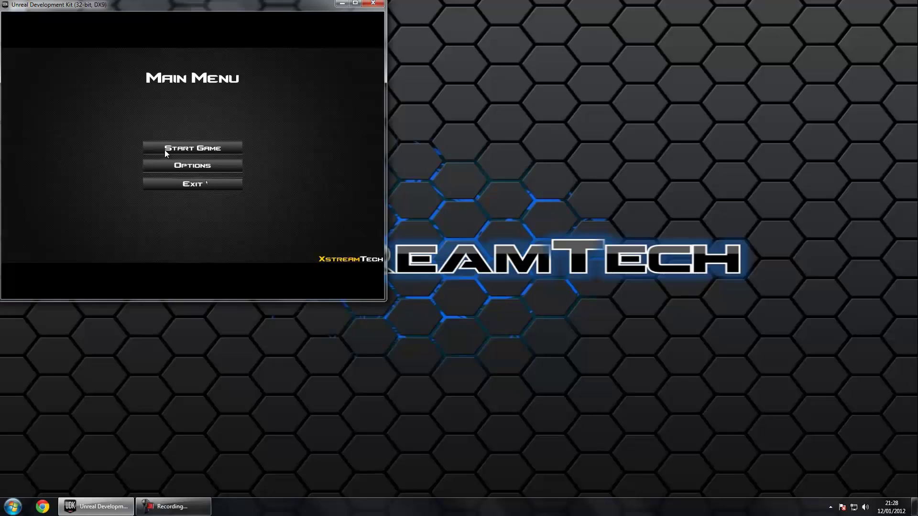
- Close the game and launch the UDK Editor, declining the outdated-scripts rebuild
left_click(207, 184)
left_click(13, 506)
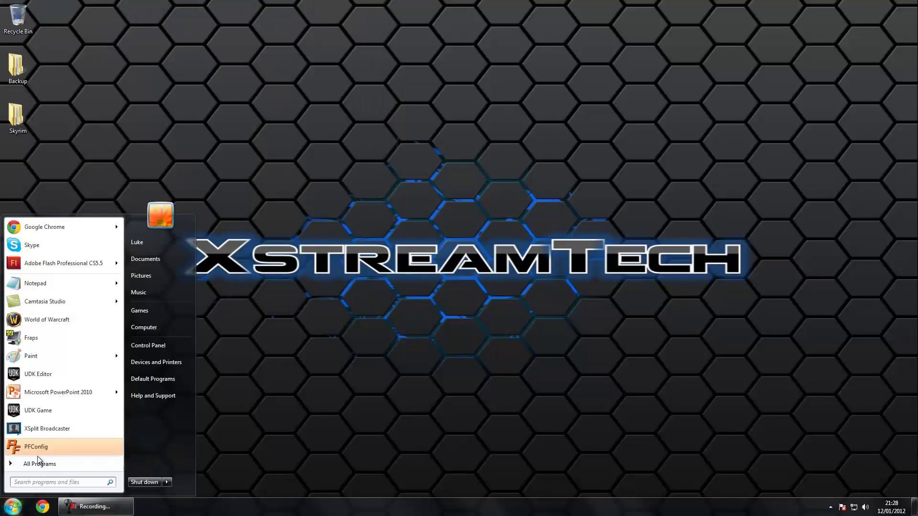
left_click(61, 373)
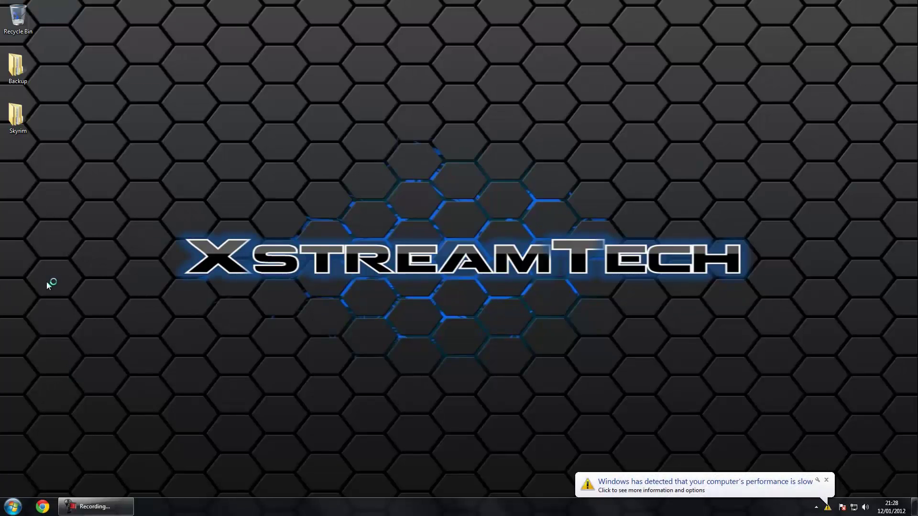
left_click(826, 480)
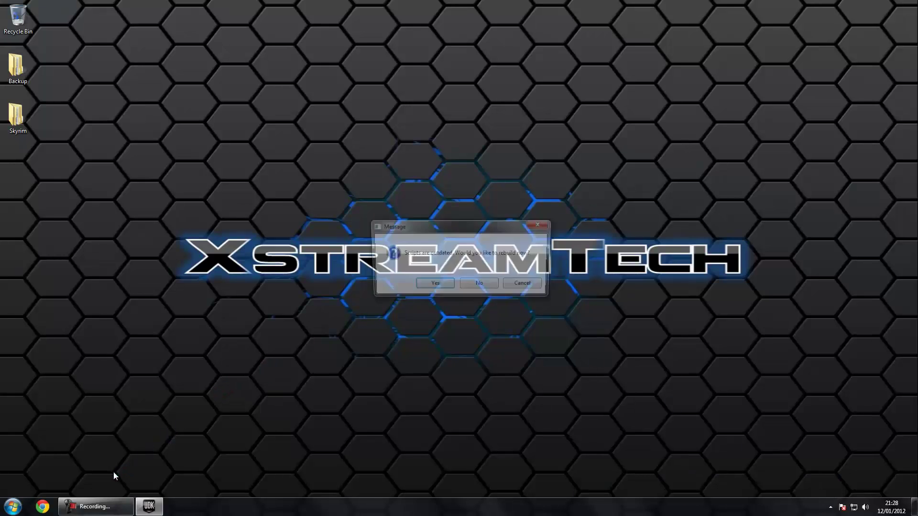
left_click(485, 284)
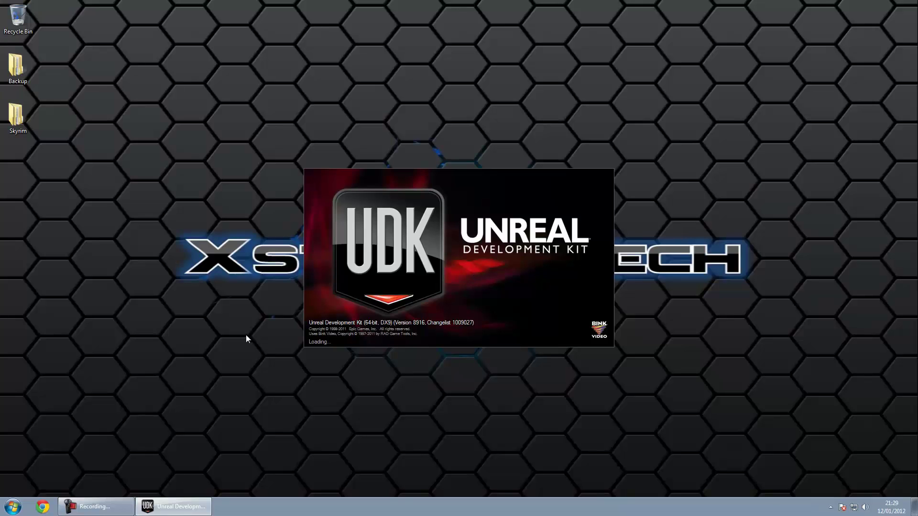
- Open the existing map YTMainMenu.udk, close Map Check, and turn the perspective view toward the cube
left_click_drag(289, 120, 303, 175)
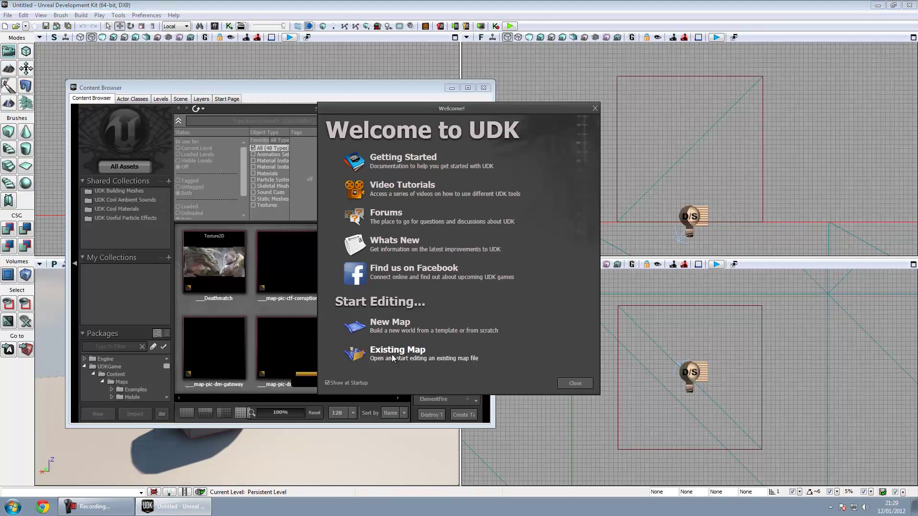
left_click(387, 353)
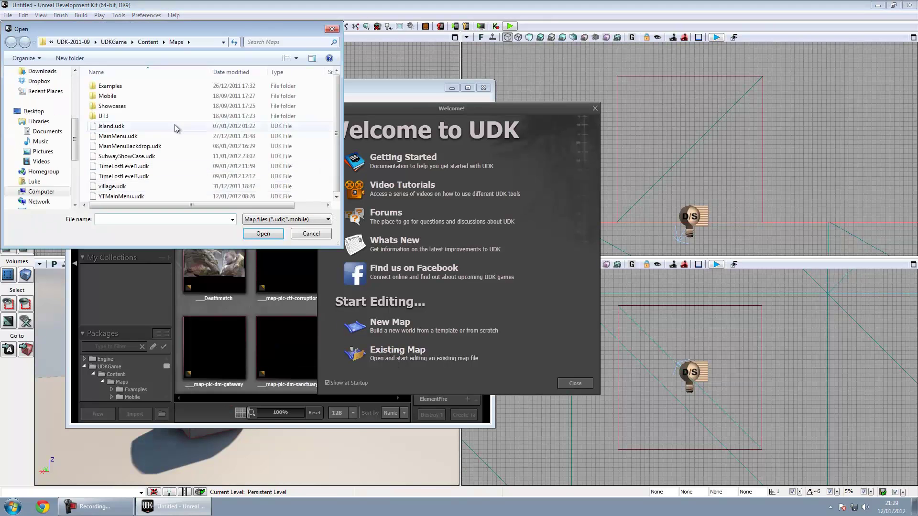
double_click(265, 197)
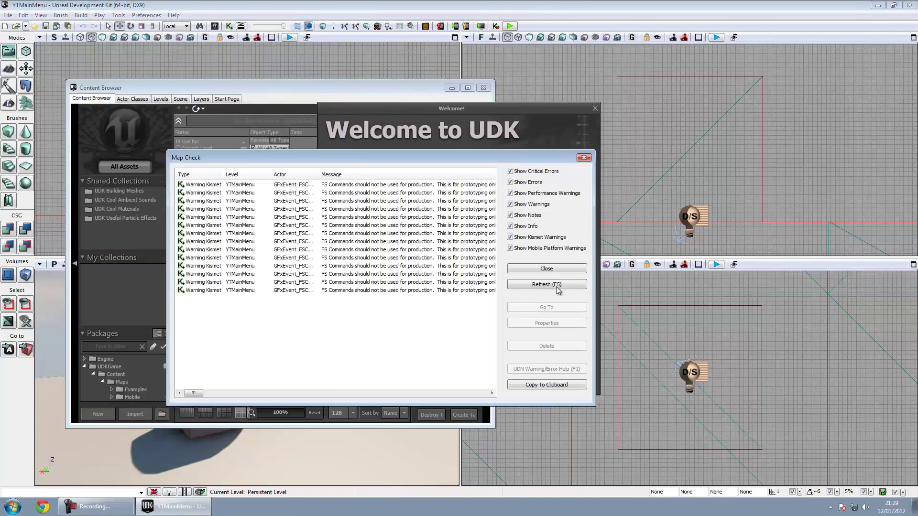
left_click(545, 269)
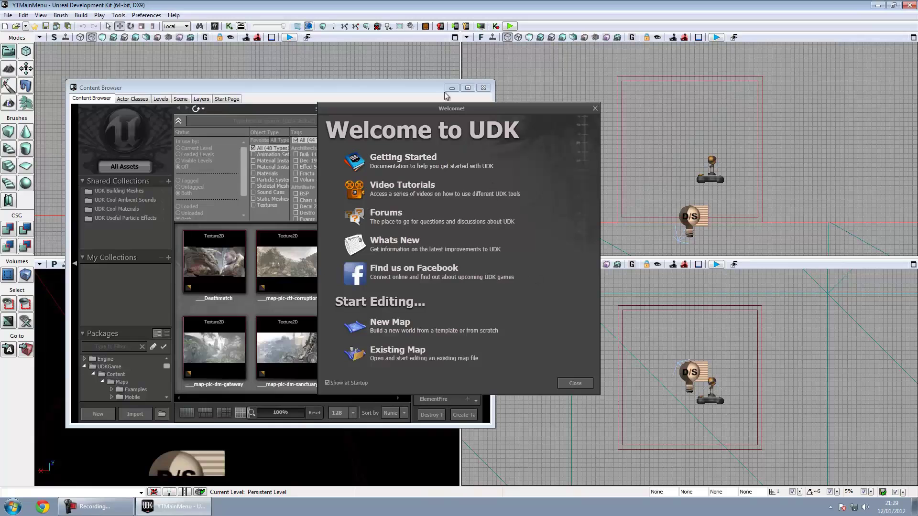
left_click_drag(246, 389, 578, 375)
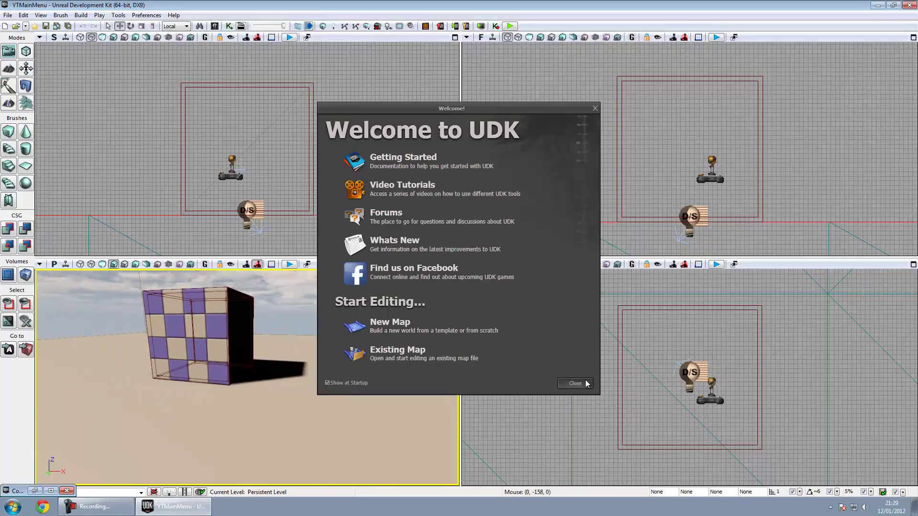
- Close the welcome screen and select the player start inside the cube
left_click(584, 382)
left_click_drag(395, 352, 289, 458)
left_click(241, 407)
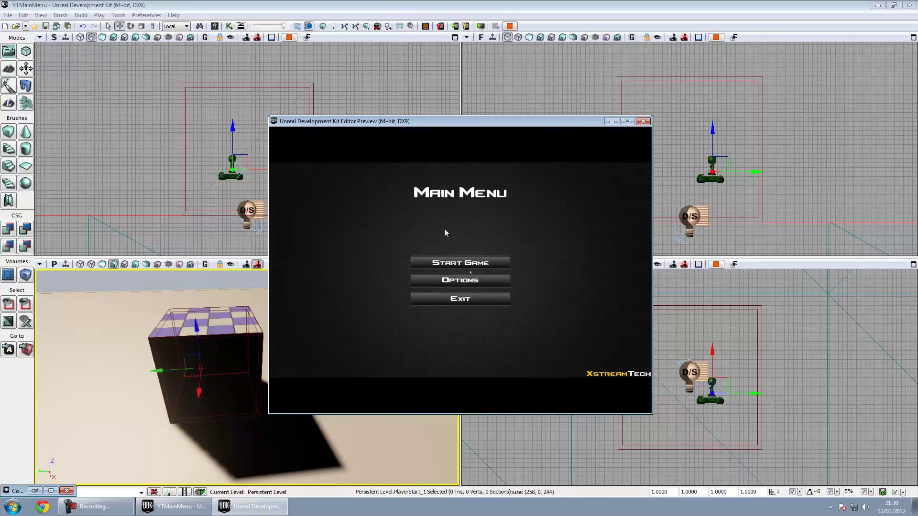
key("Escape")
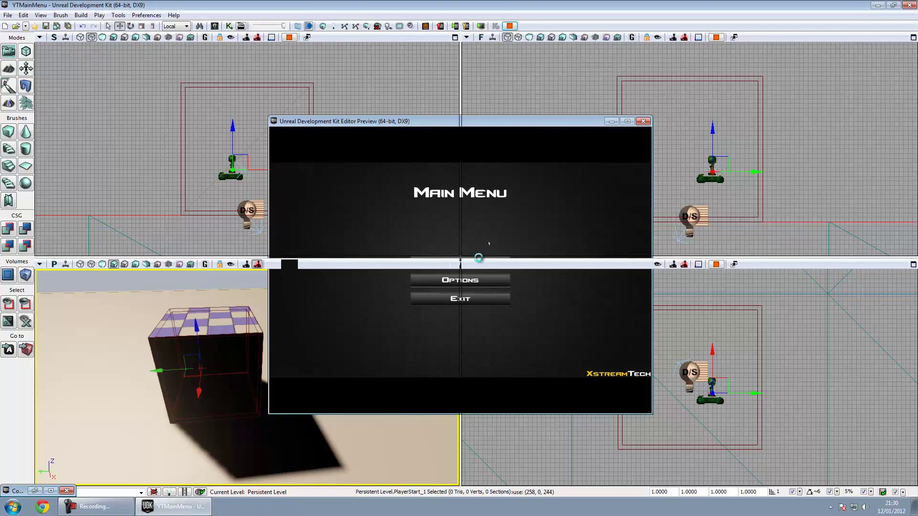
- Browse the YTVIDEOMENU MenuScreen1_I1 and MenuScreen2_I1C textures, then close the Content Browser
left_click(35, 491)
left_click_drag(166, 367, 169, 394)
left_click(128, 381)
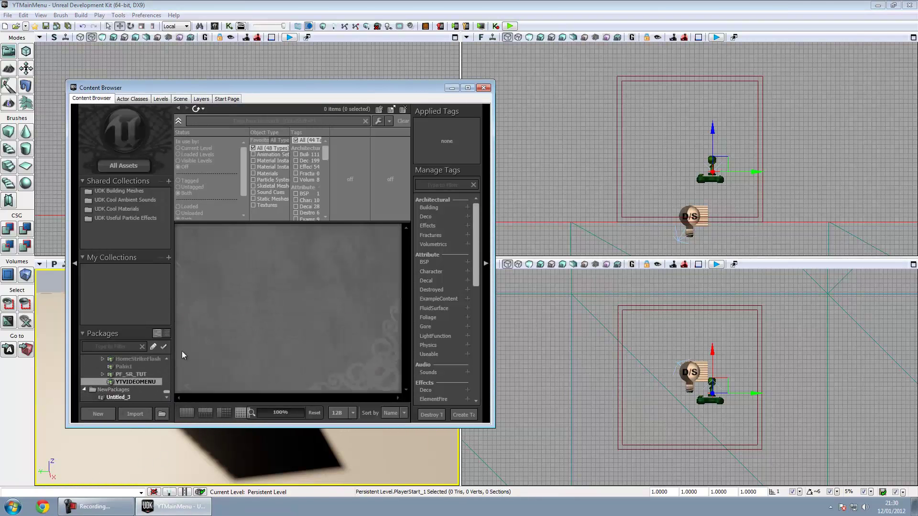
scroll(380, 311, "down", 4)
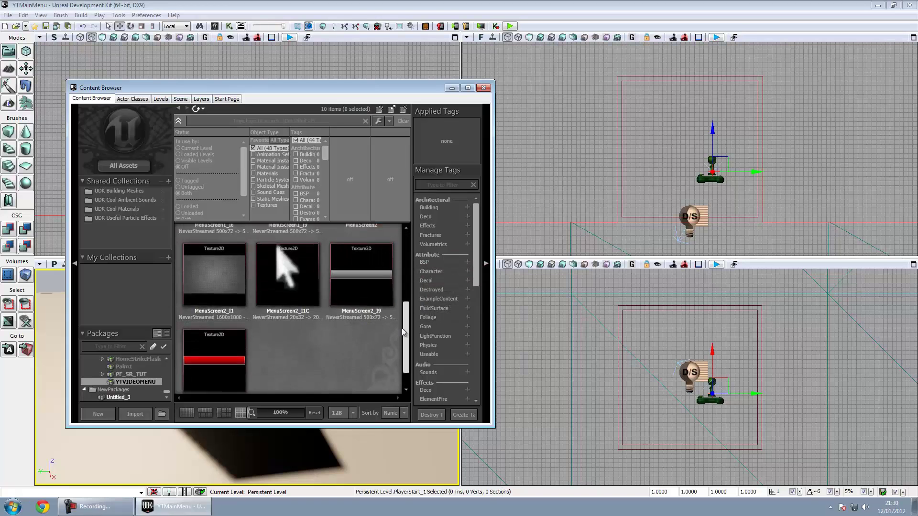
scroll(383, 311, "up", 4)
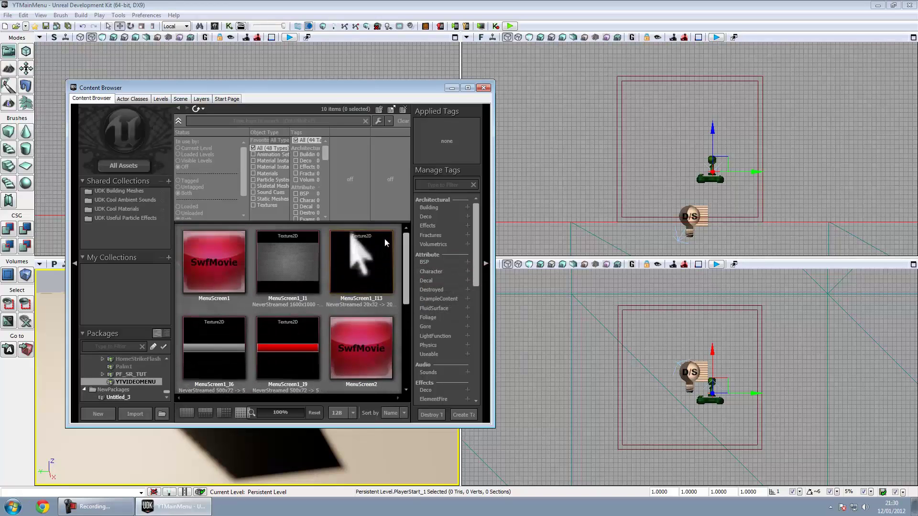
left_click(275, 265)
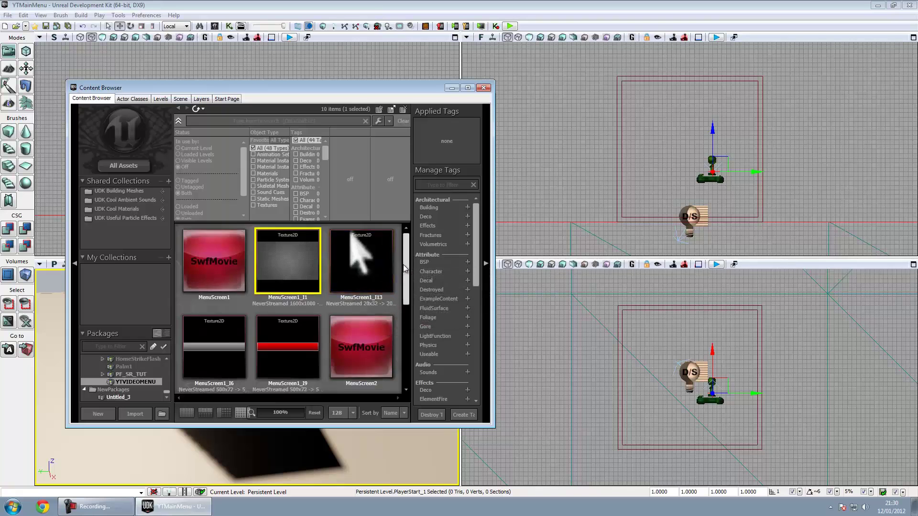
scroll(388, 290, "down", 2)
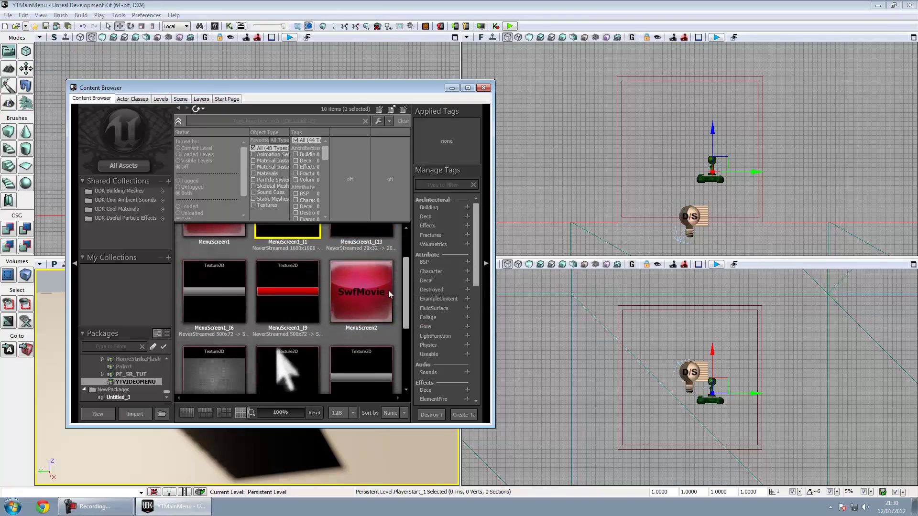
left_click(312, 354)
scroll(387, 311, "up", 3)
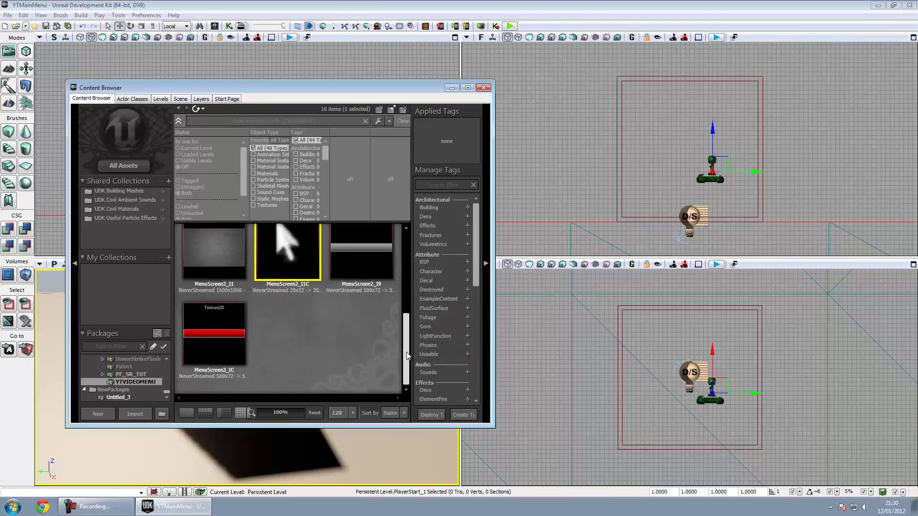
left_click(483, 89)
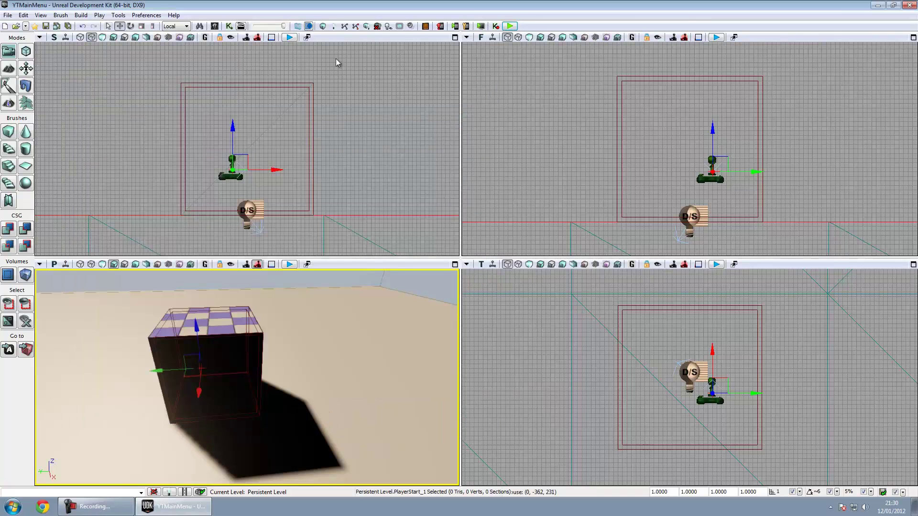
- Open Kismet and inspect the Console Command, Open GFx Movie, Level Loaded and Player nodes
left_click(230, 27)
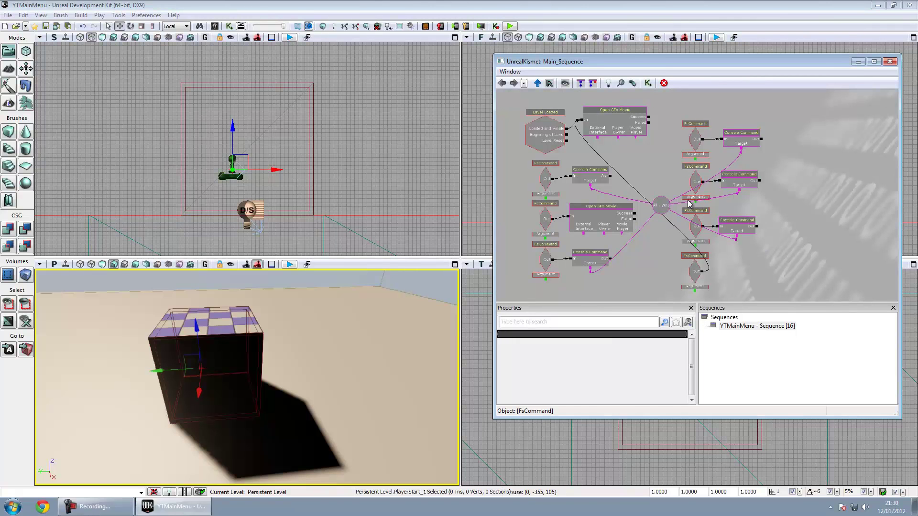
left_click(588, 176)
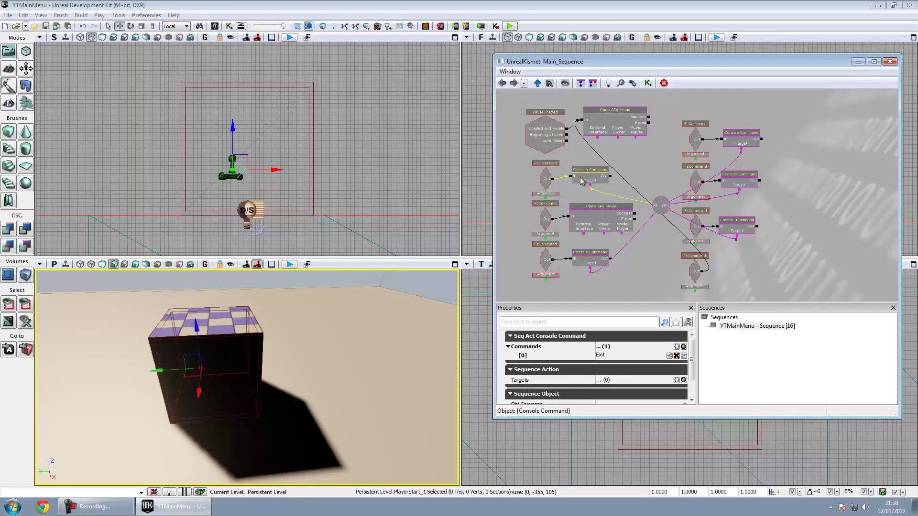
left_click(597, 219)
left_click(539, 135)
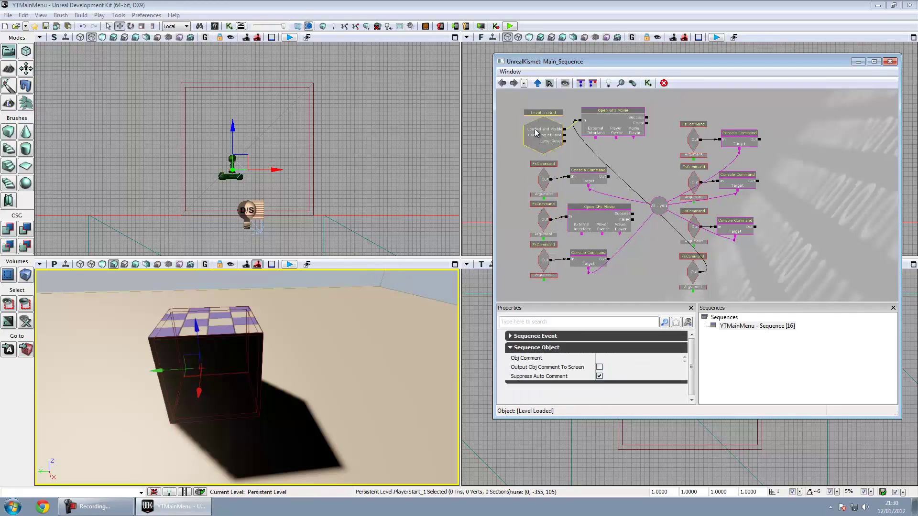
left_click(658, 206)
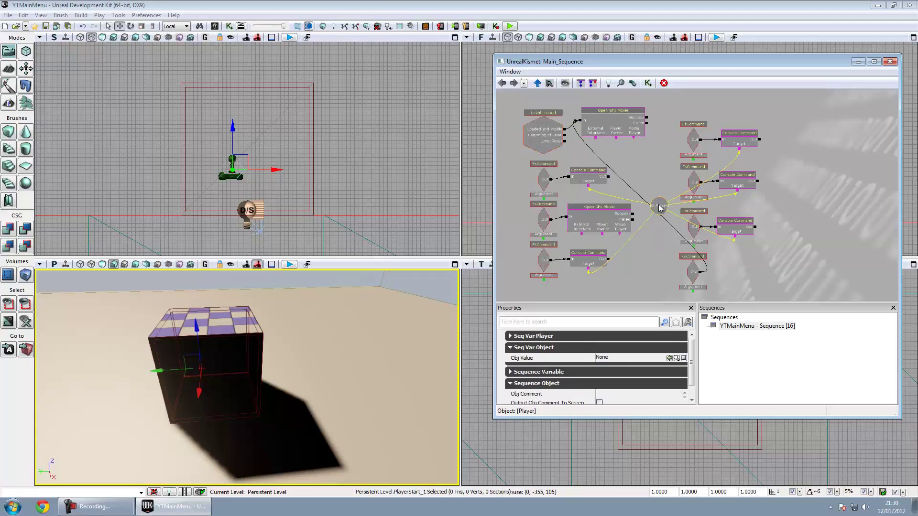
left_click_drag(662, 207, 651, 178)
scroll(651, 178, "up", 5)
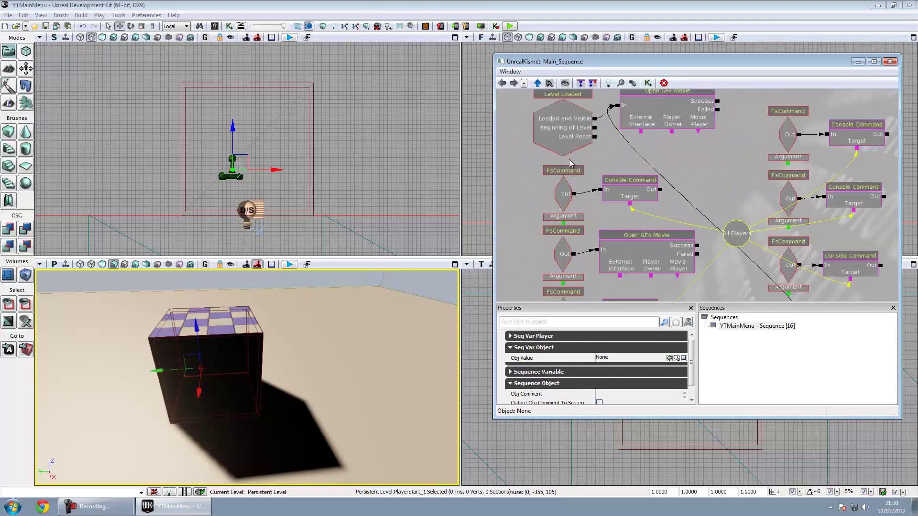
left_click_drag(609, 199, 623, 232)
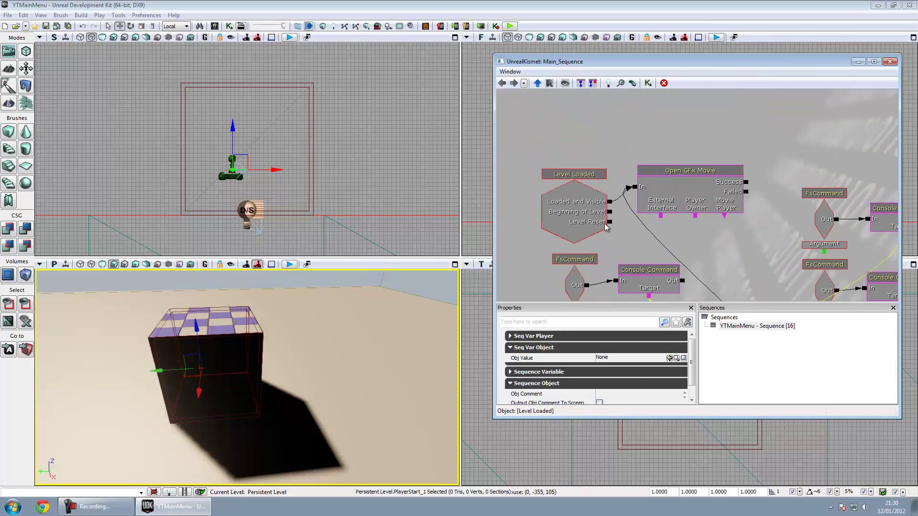
- Link Level Loaded's Beginning of Level and Level Reset outputs to Open GFx Movie's In
left_click(691, 187)
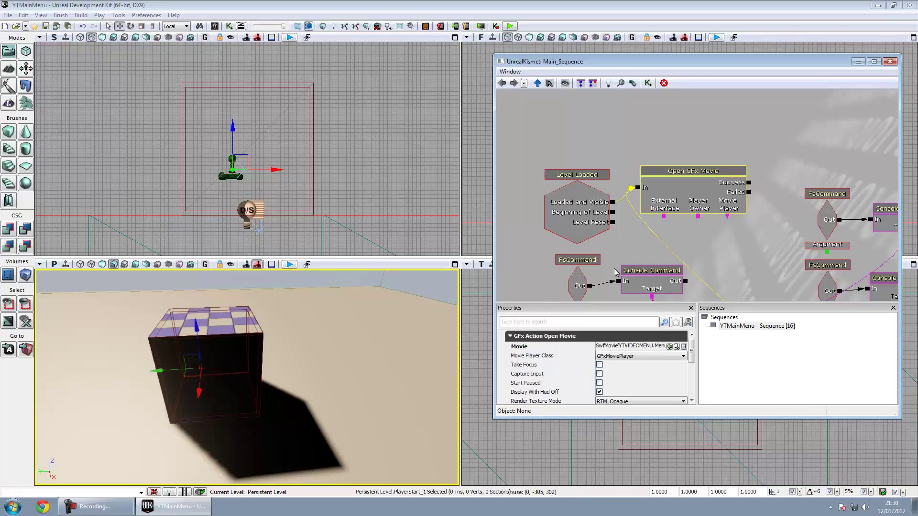
left_click(600, 216)
left_click_drag(613, 214, 638, 188)
left_click_drag(614, 223, 637, 188)
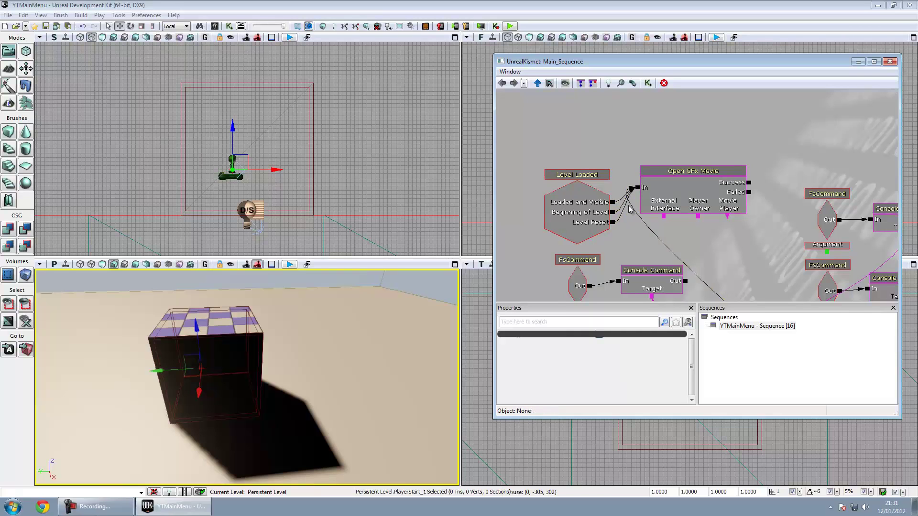
left_click(608, 223)
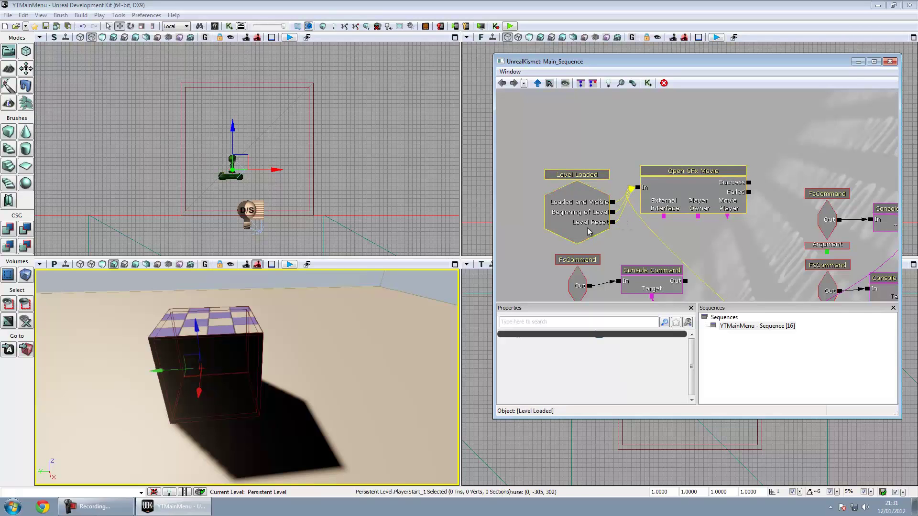
left_click(642, 230)
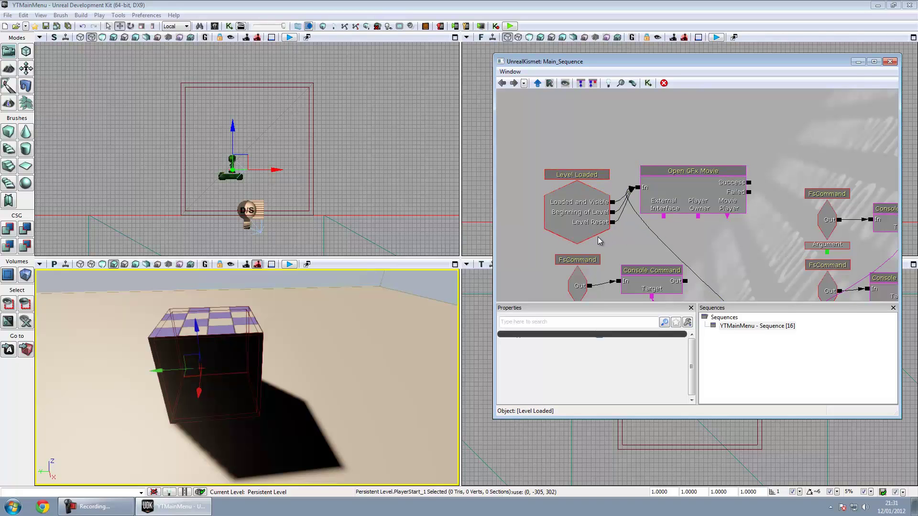
left_click_drag(309, 290, 375, 295)
right_click(665, 169)
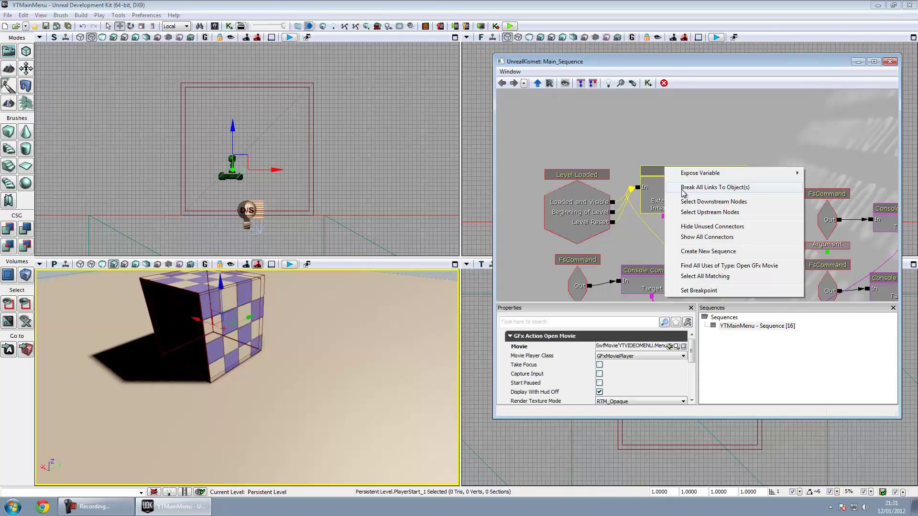
left_click(639, 239)
left_click_drag(639, 238, 639, 178)
left_click(546, 178)
left_click_drag(543, 258, 553, 162)
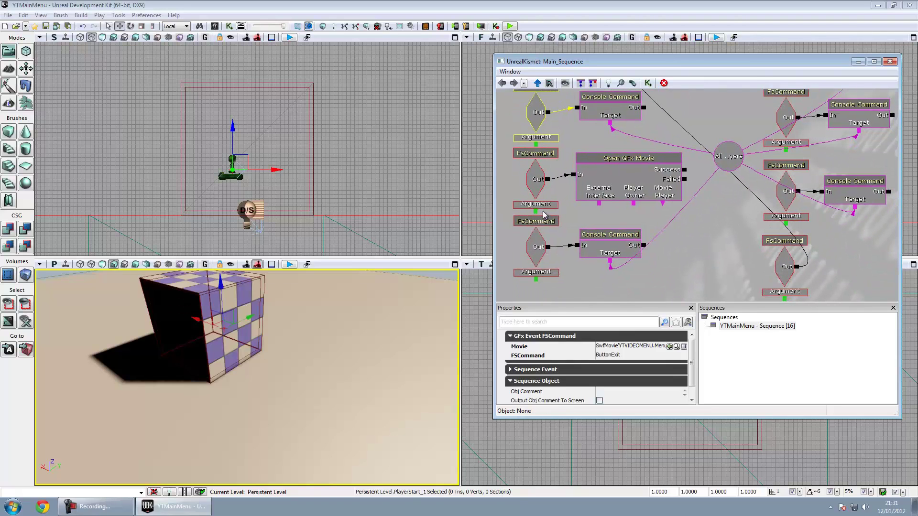
left_click(540, 194)
left_click(541, 232)
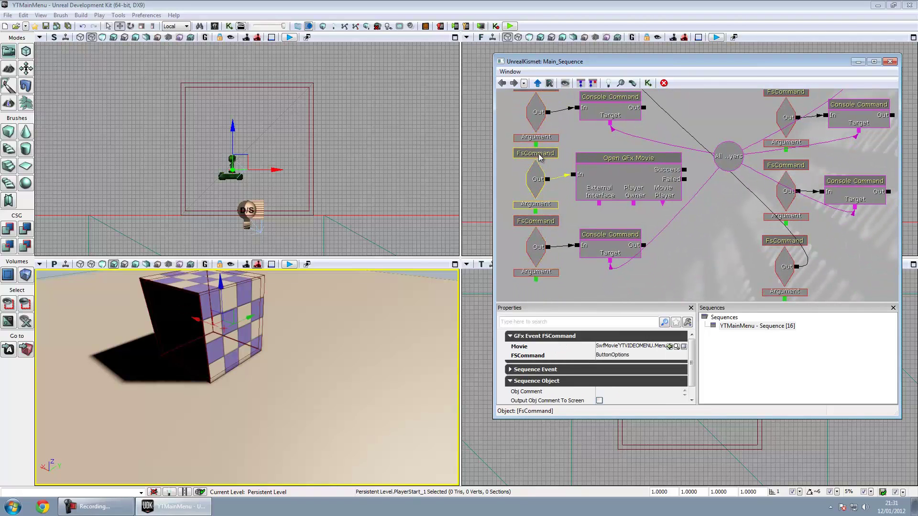
left_click(542, 139)
left_click(534, 184)
left_click(539, 253)
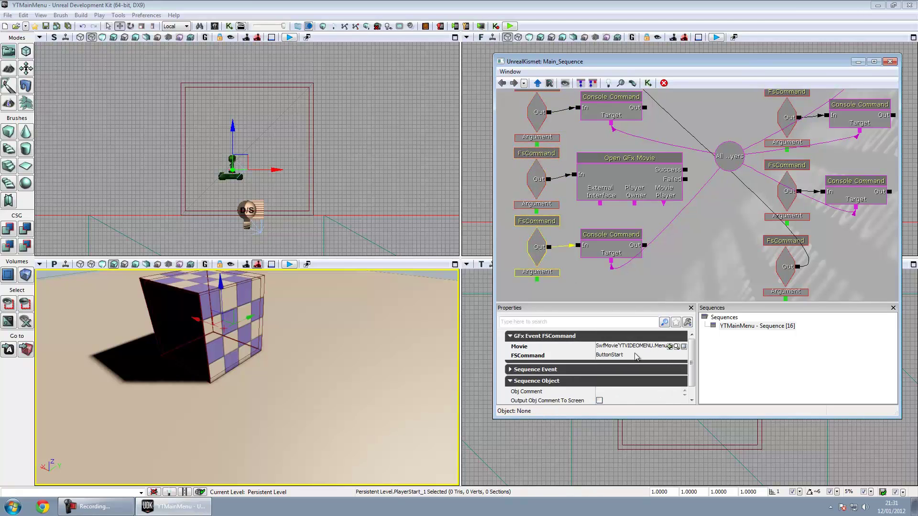
left_click_drag(559, 110, 544, 124)
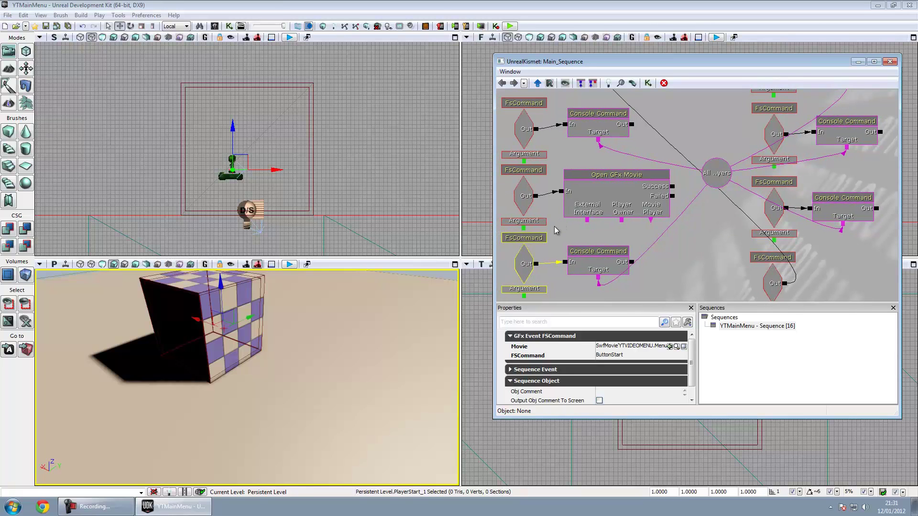
- Change the bottom Console Command's Commands [0] from 'Open DM-Deck' to 'Open DM-IAMABEAST'
left_click(601, 208)
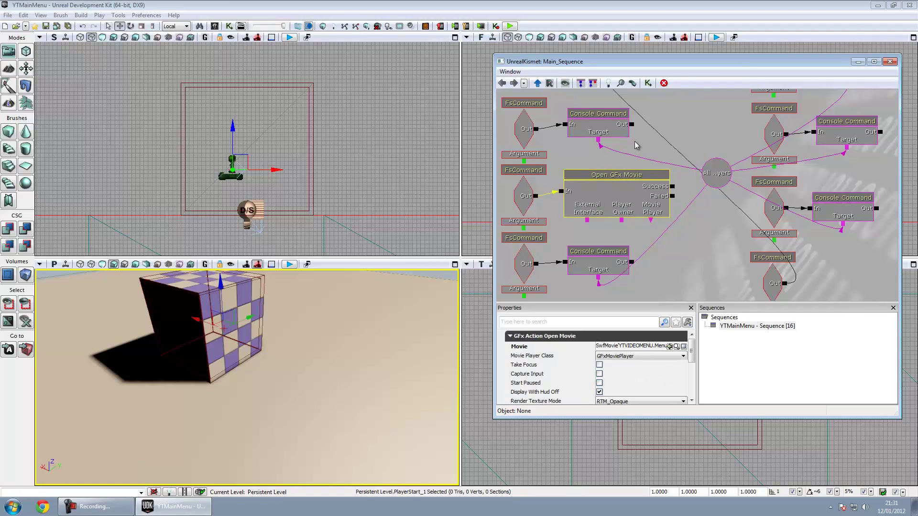
left_click_drag(598, 123, 596, 125)
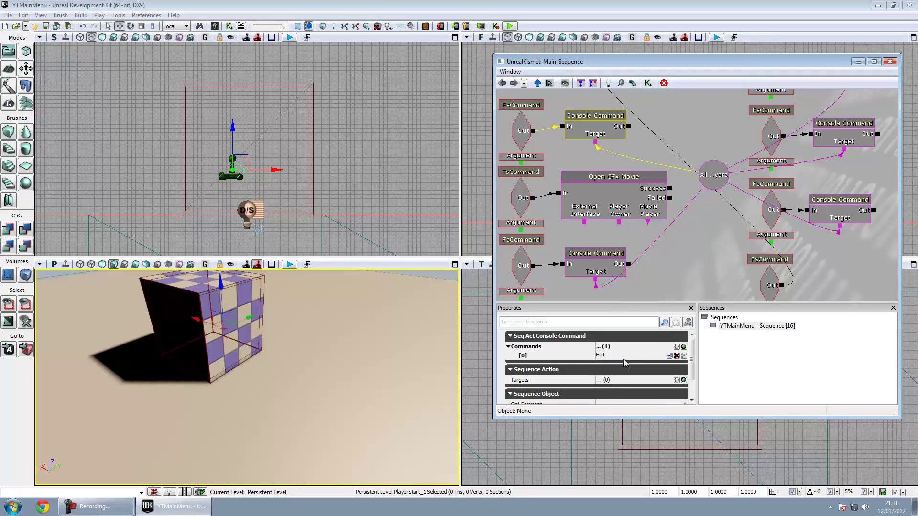
left_click(616, 203)
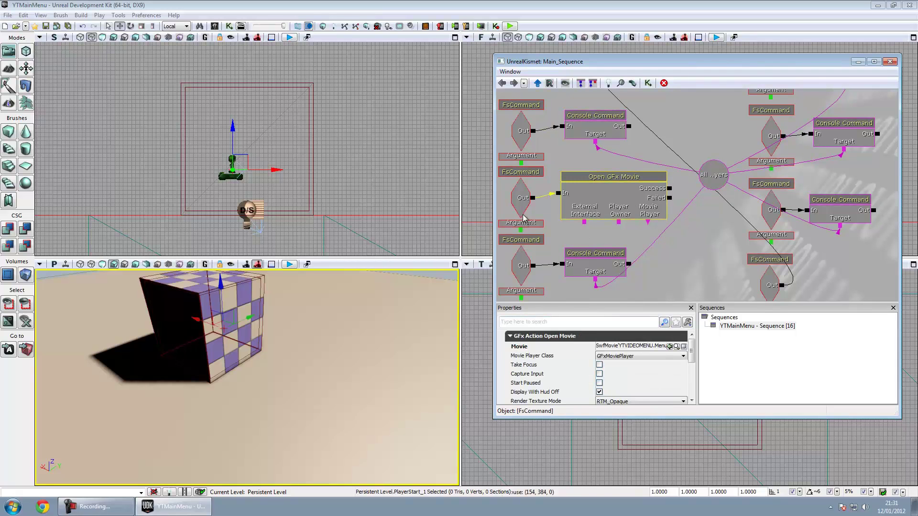
left_click(524, 217)
left_click(615, 254)
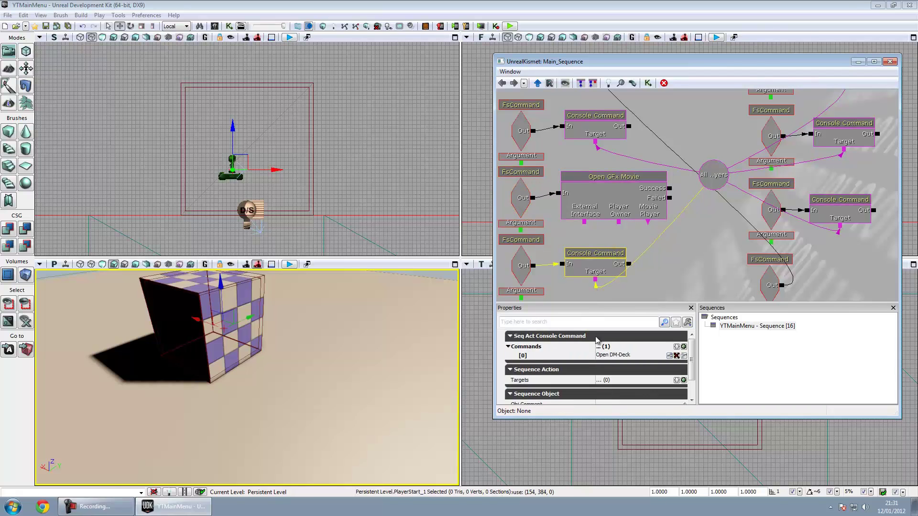
left_click(630, 355)
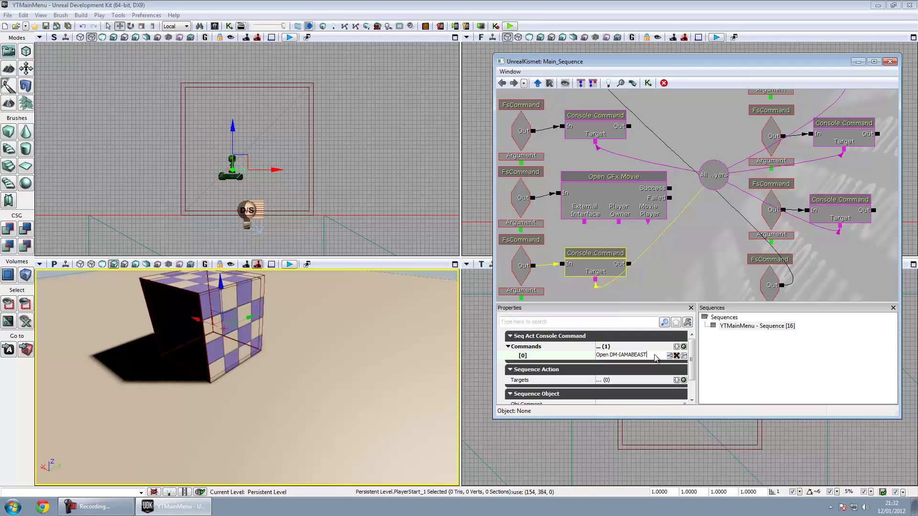
left_click_drag(620, 356, 615, 364)
left_click(616, 363)
left_click_drag(683, 261, 652, 284)
left_click(683, 198)
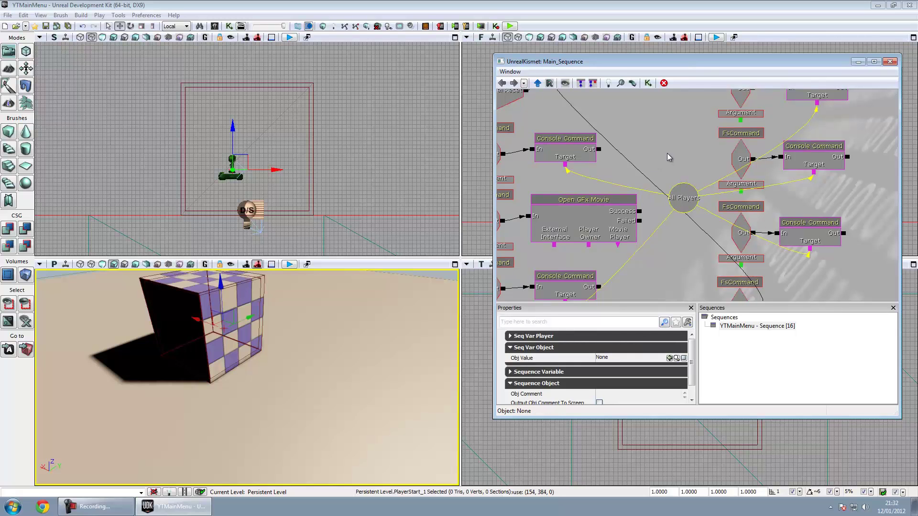
left_click_drag(667, 219, 669, 178)
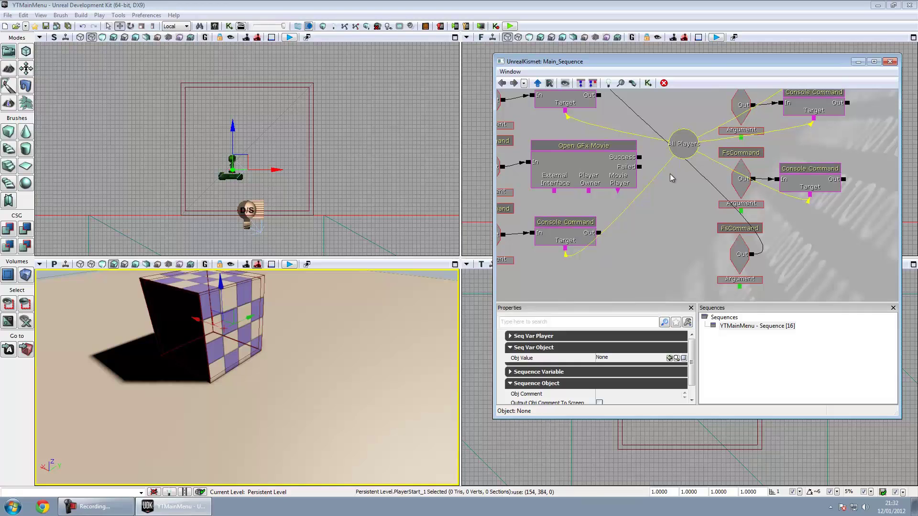
left_click_drag(696, 153, 591, 167)
- Check the FsCommand and three Console Commands' setres values, then Play In Editor
left_click(637, 152)
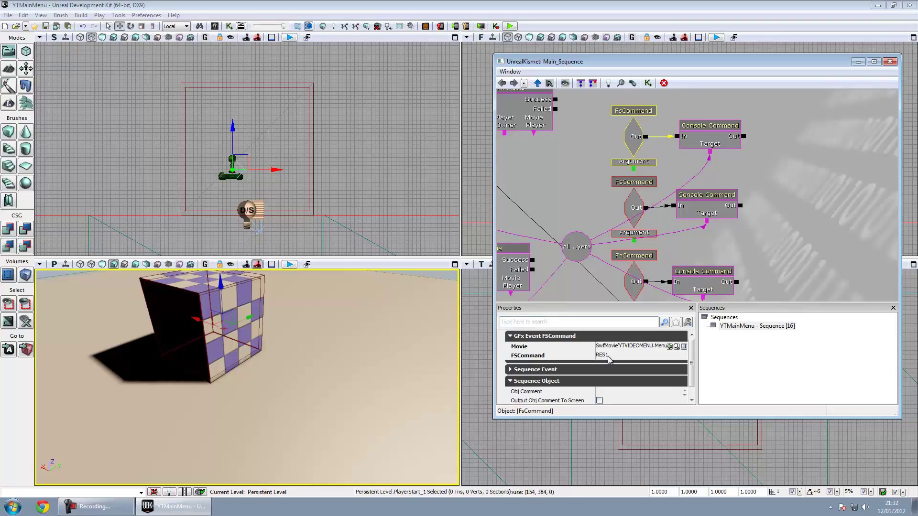
left_click(710, 137)
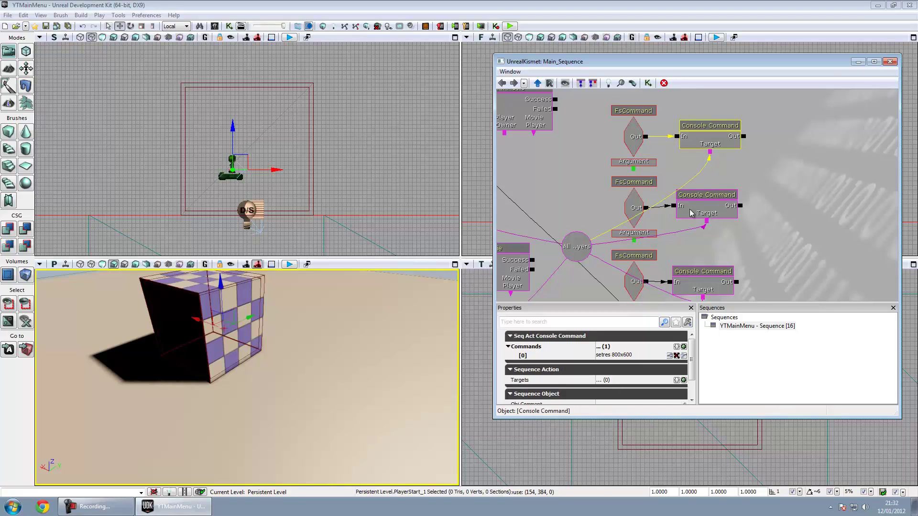
left_click(715, 210)
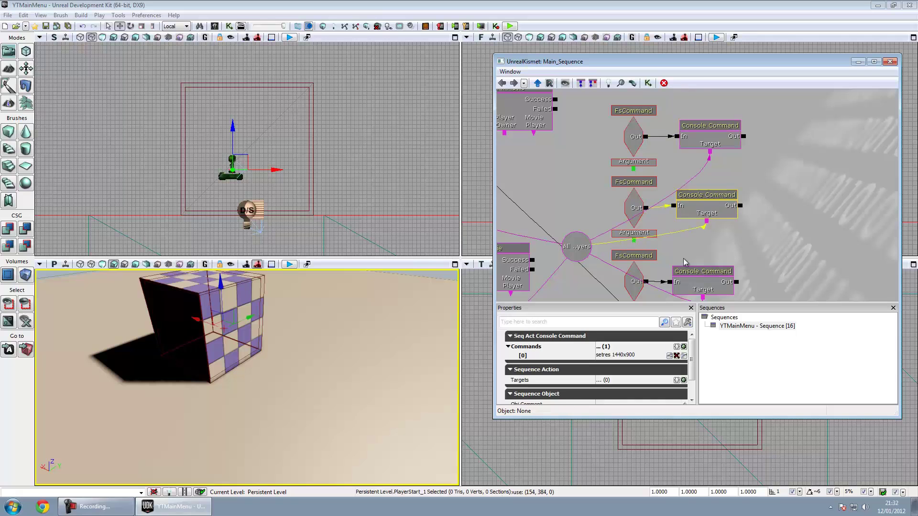
left_click(709, 295)
left_click(510, 26)
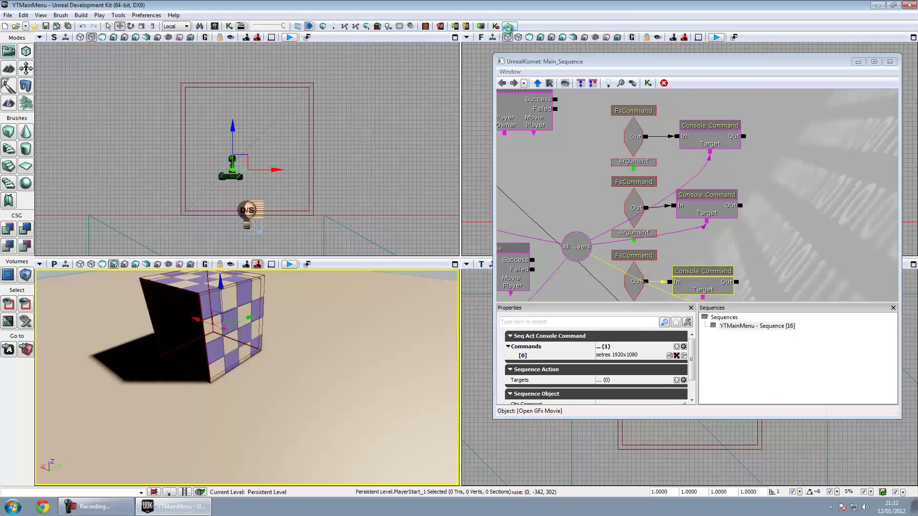
- Resize the preview window to 500x500 with the console command 'setres 500x500'
key("Tab")
type("set")
key("Escape")
key("Tab")
type("setres")
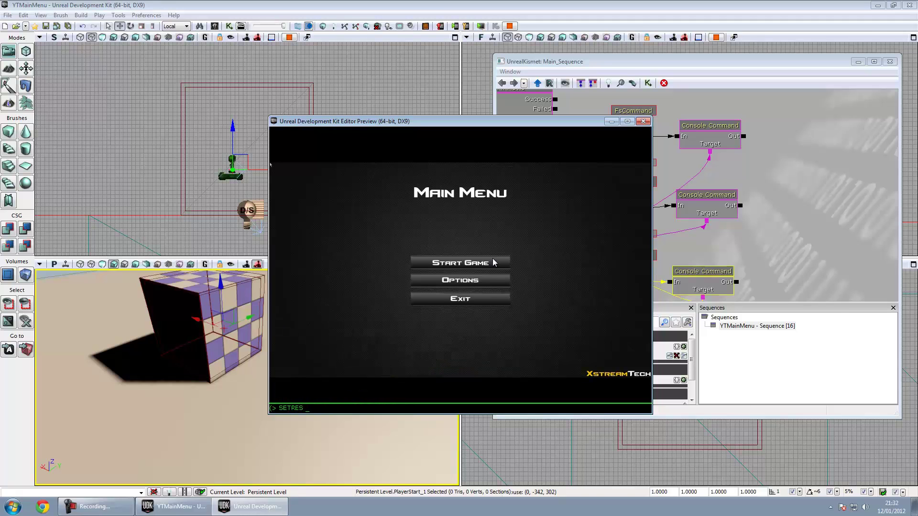
type(" 500x500")
key("Return")
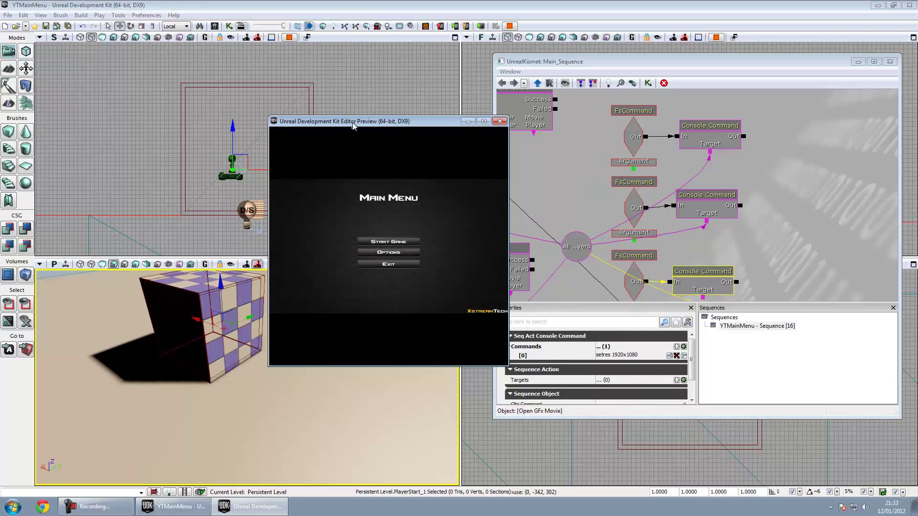
- Resize the preview to 910x520 with 'setres 910x520', retyping it after a misspelled attempt
key("Tab")
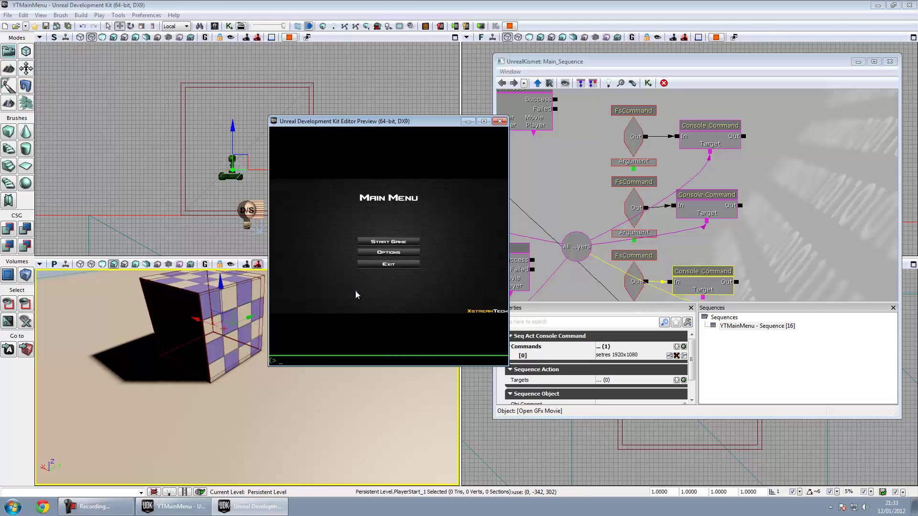
type("open sset")
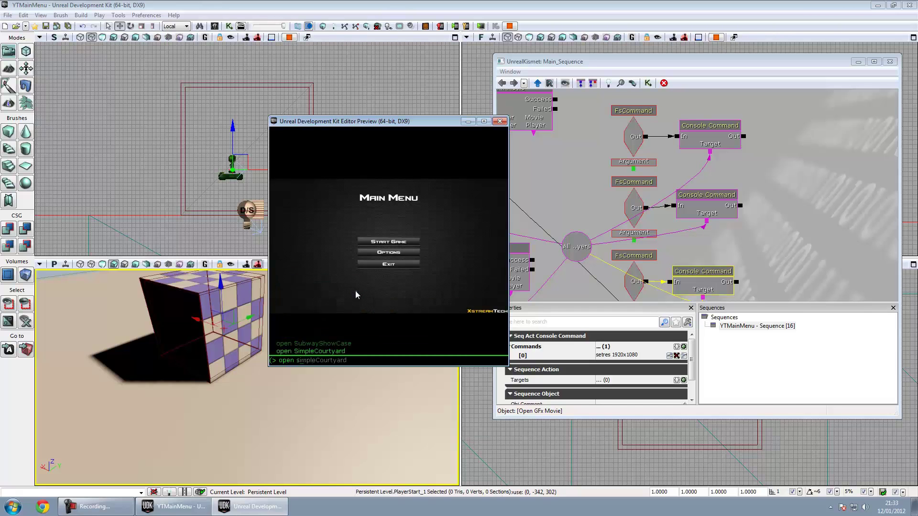
key("BackSpace")
key("BackSpace")
key("BackSpace")
type("etres 910x520")
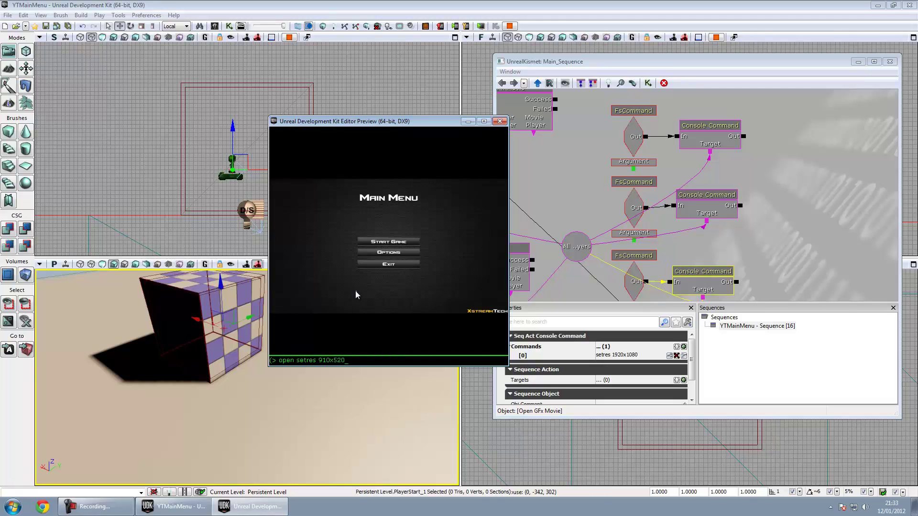
key("Return")
key("Tab")
type("setres 910x520")
key("Return")
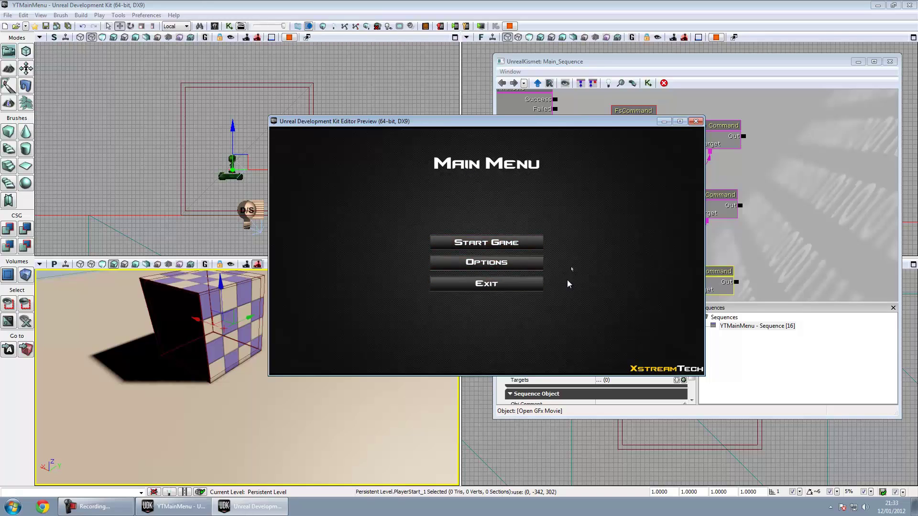
- Leave the game preview via Options and Back, then close the UnrealKismet window
left_click(538, 268)
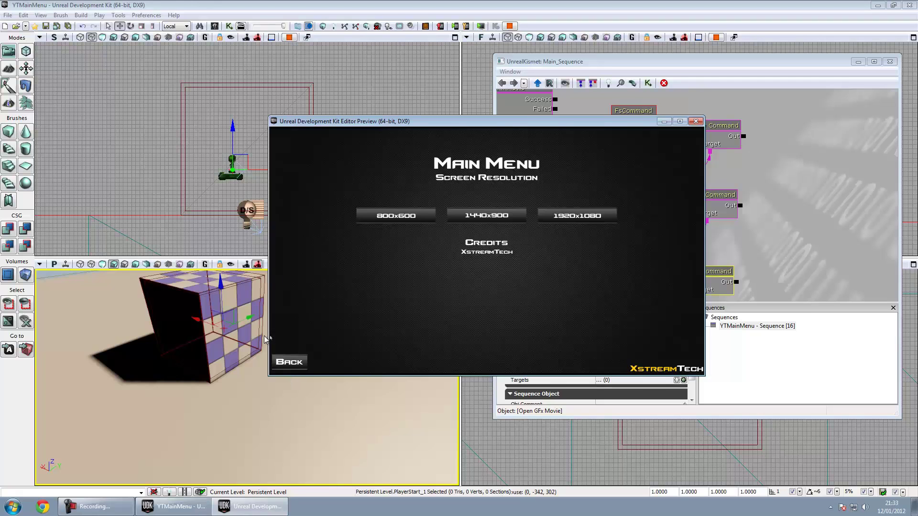
left_click(287, 361)
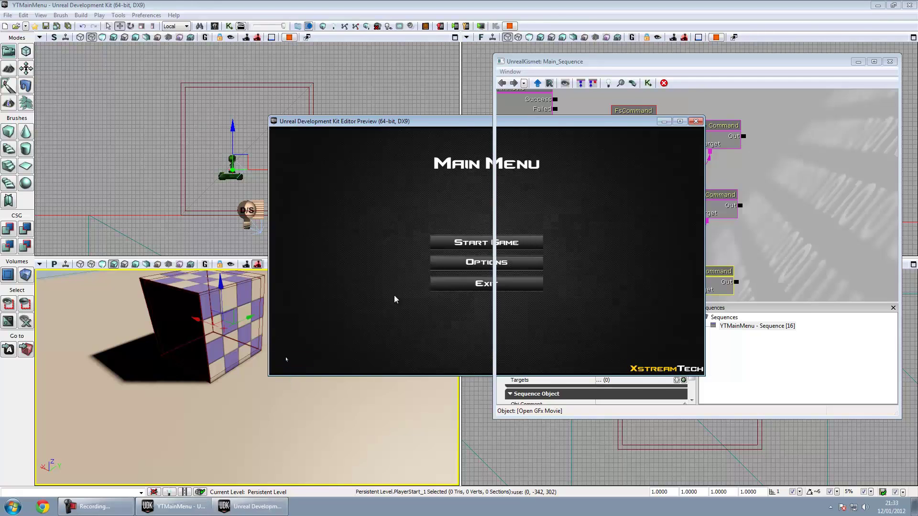
key("Escape")
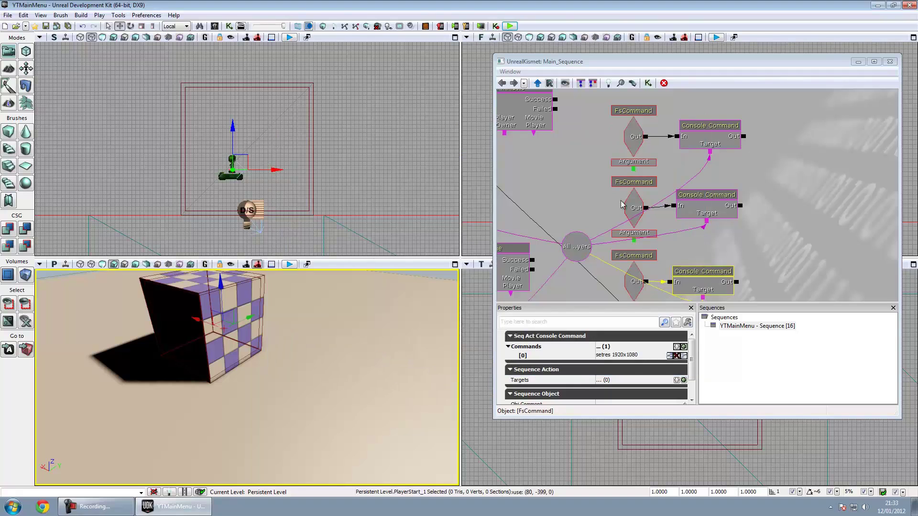
left_click_drag(560, 193, 700, 233)
left_click(889, 61)
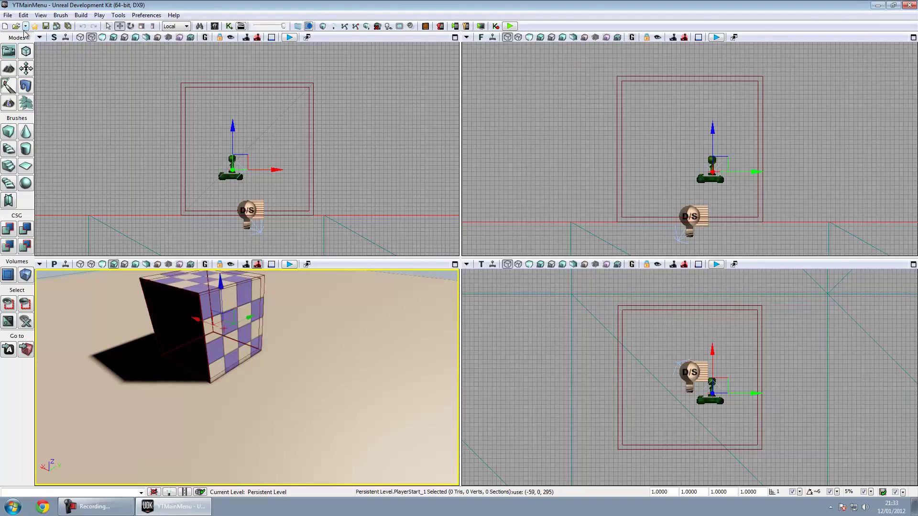
- Start a new Night Lighting map without saving the current one
left_click(7, 15)
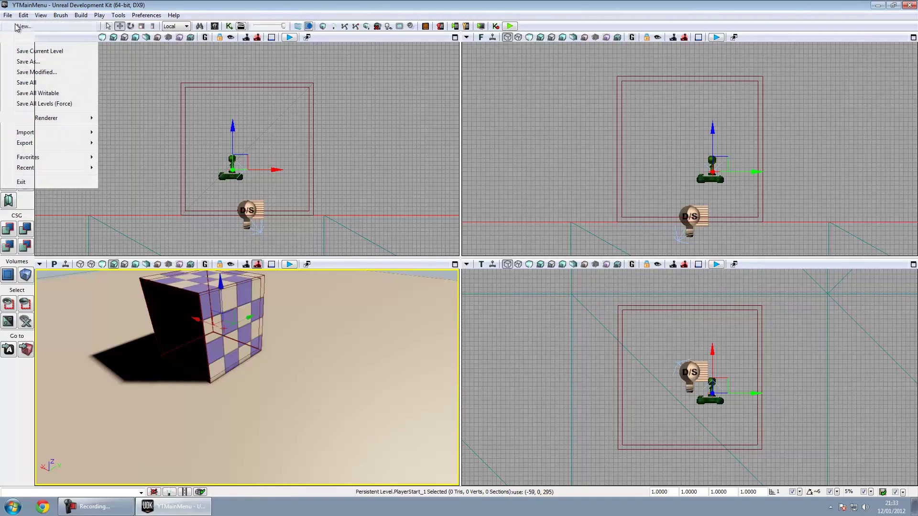
left_click(89, 163)
left_click(549, 272)
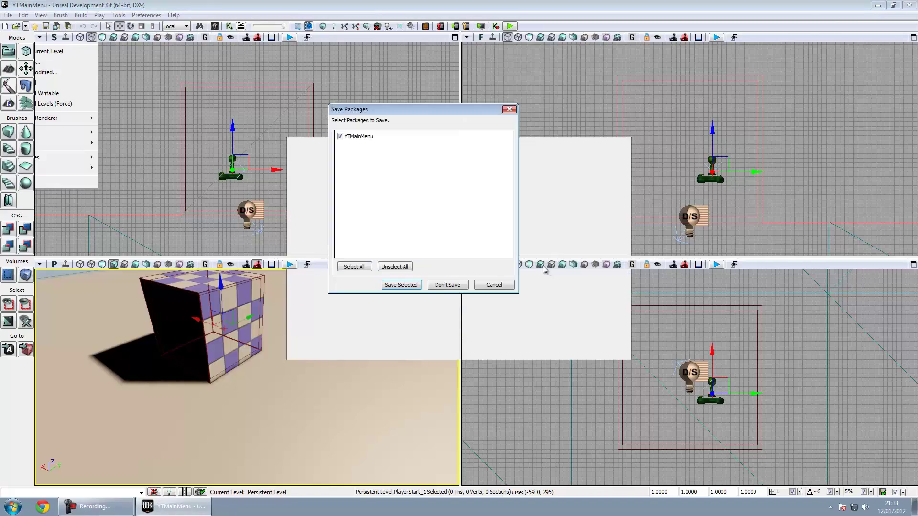
left_click(444, 287)
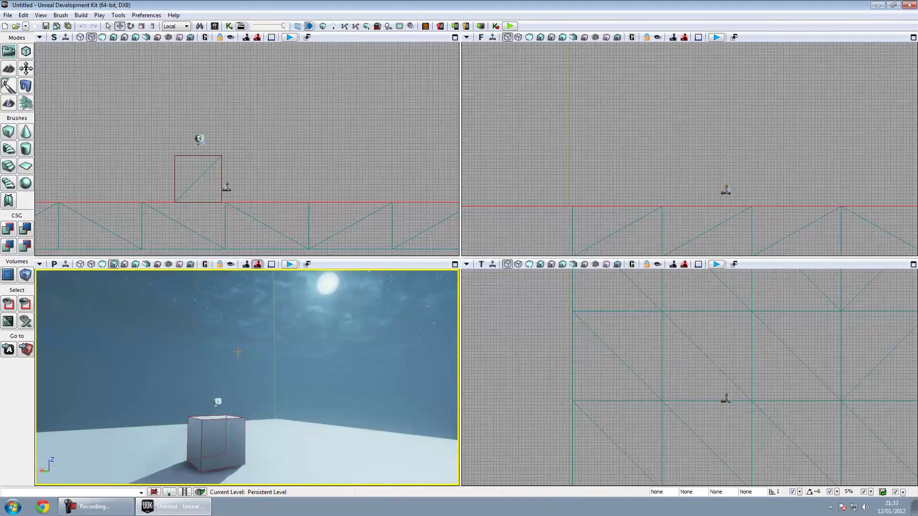
- Delete the template's cube mesh and rebuild the Cube brush as hollow
left_click_drag(234, 441, 273, 400)
left_click(260, 416)
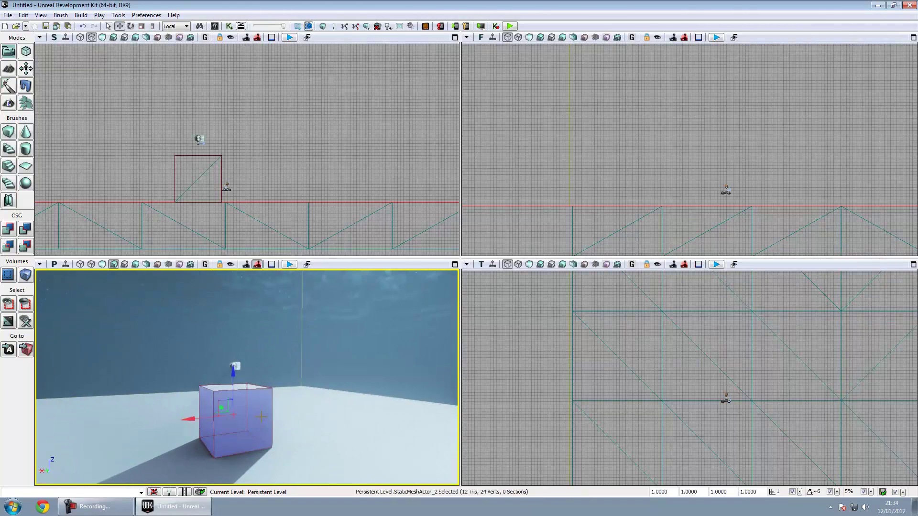
key("Delete")
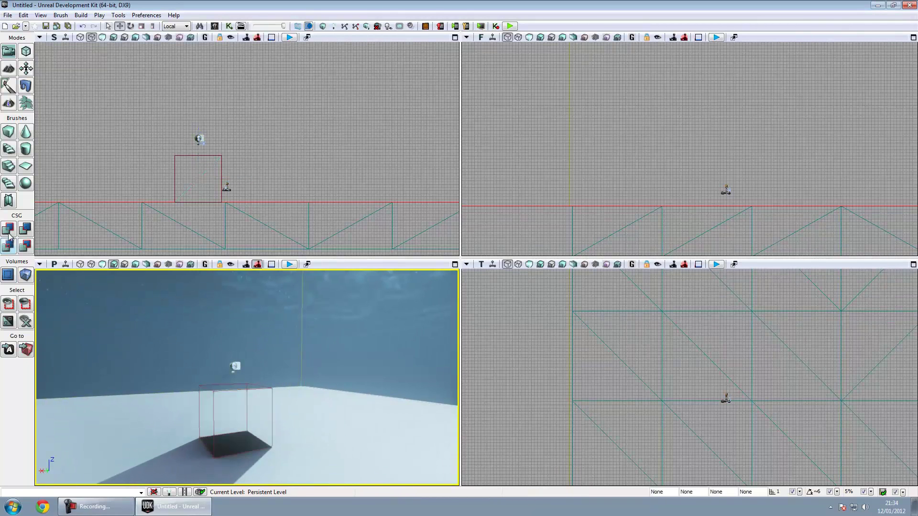
right_click(9, 137)
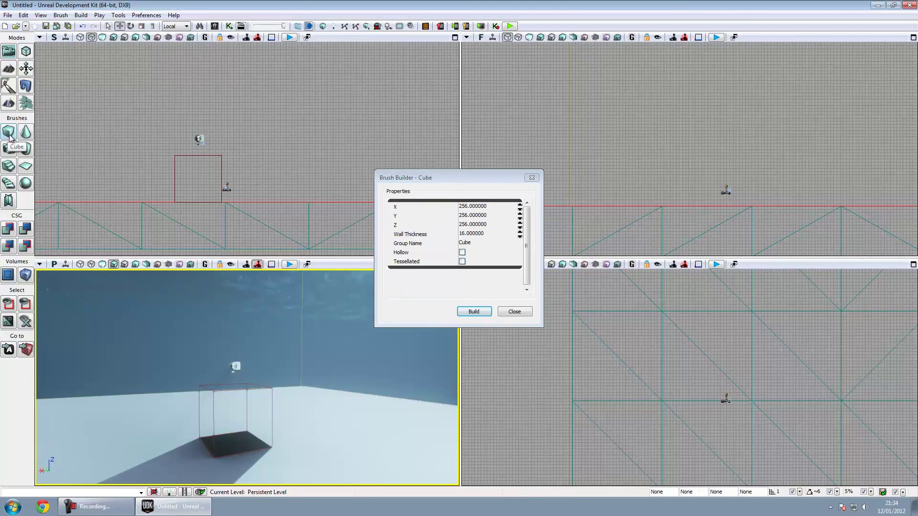
left_click(460, 253)
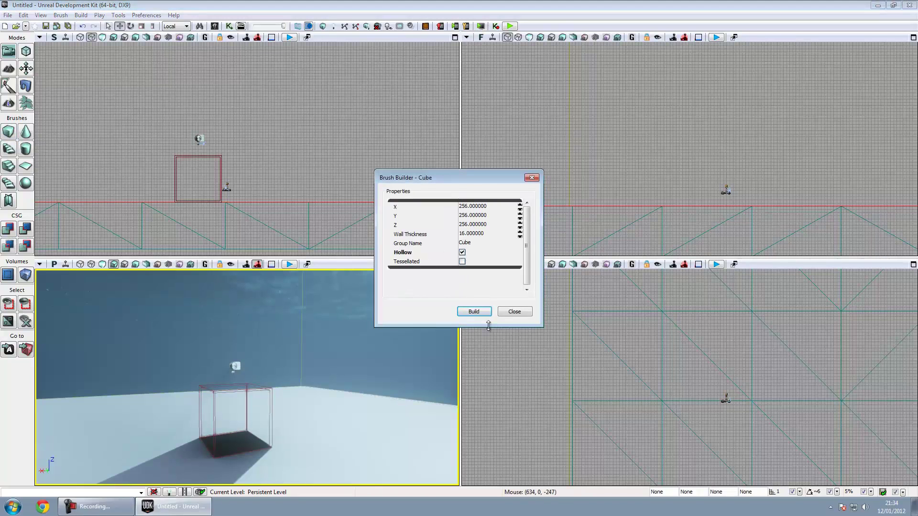
left_click(474, 312)
left_click(508, 312)
mouse_move(344, 377)
left_mouse_down()
mouse_move(208, 467)
mouse_move(165, 401)
mouse_move(167, 448)
left_mouse_up()
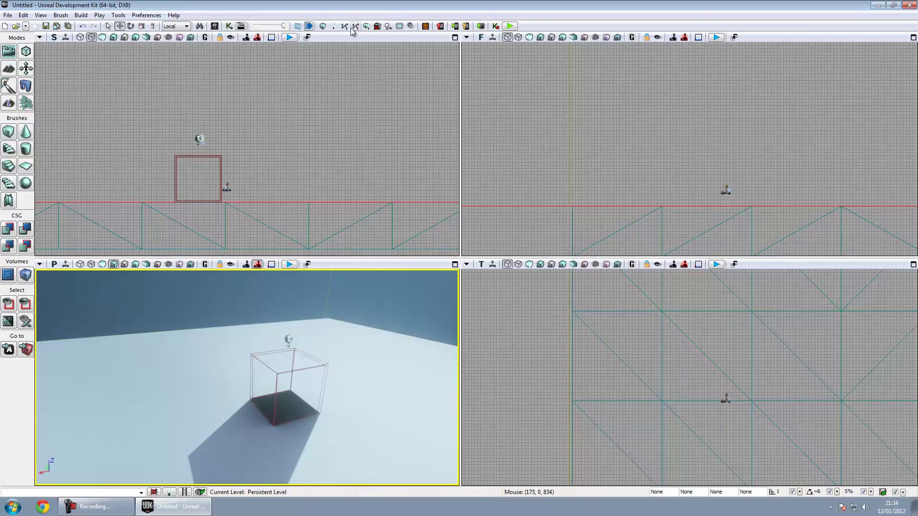
- Add the hollow cube brush as CSG geometry and fly the camera inside it
left_click(230, 27)
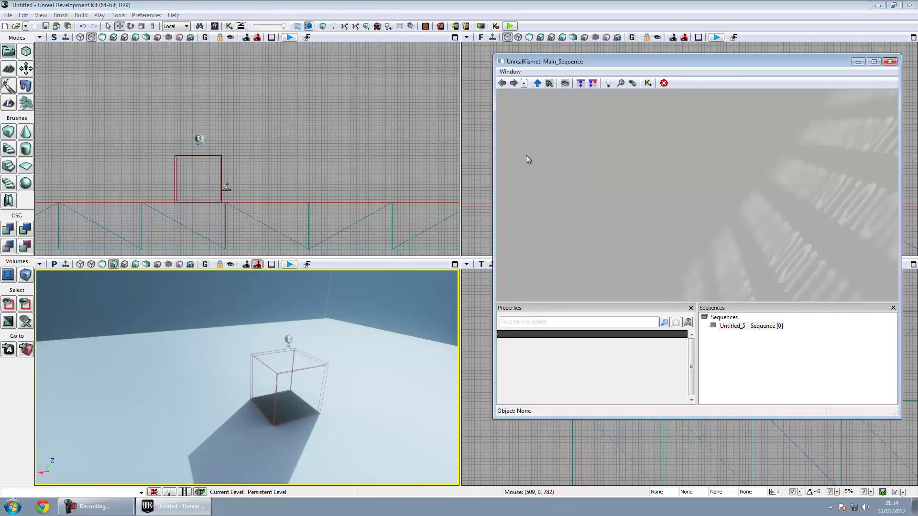
left_click(890, 63)
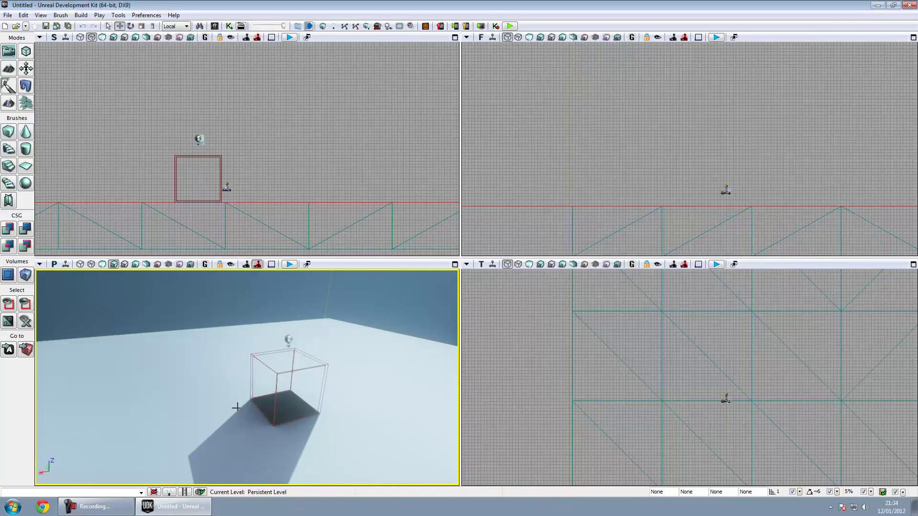
left_click_drag(379, 397, 153, 325)
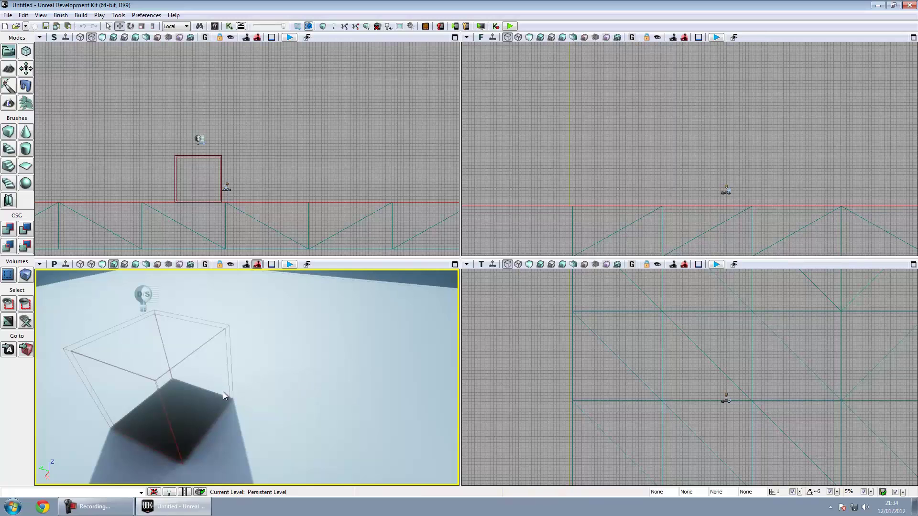
left_click(7, 230)
left_click_drag(229, 344, 19, 325)
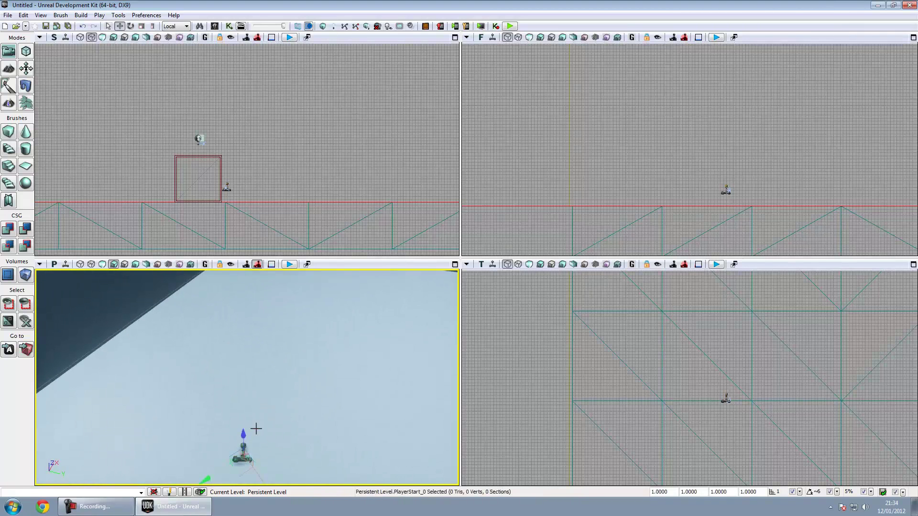
left_click(255, 429)
left_click_drag(449, 382, 196, 389)
- Place a new PlayerStart inside the checkered cube
right_click(197, 389)
mouse_move(223, 346)
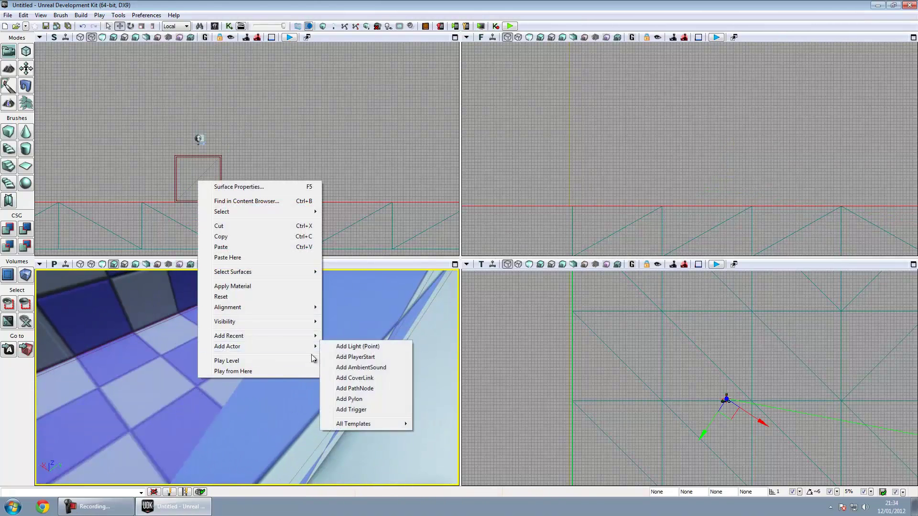
left_click(365, 357)
left_click_drag(364, 357, 272, 421)
scroll(272, 421, "down", 10)
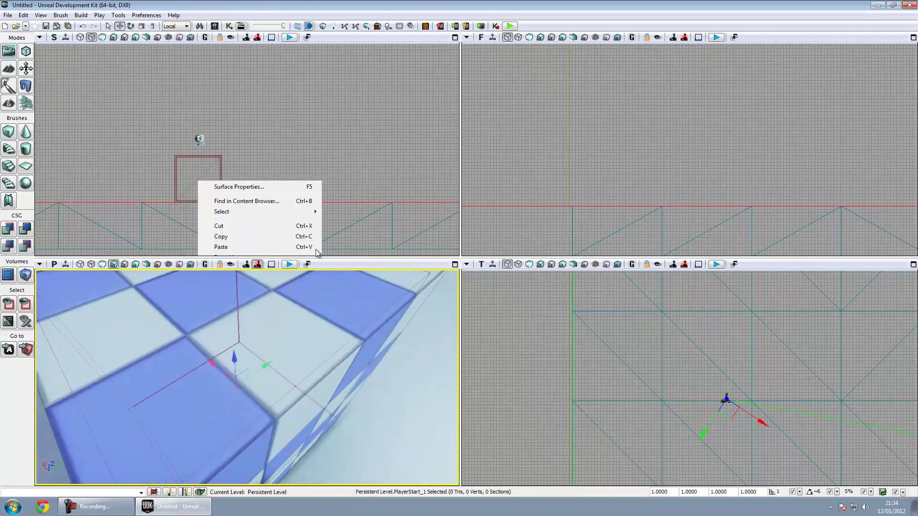
- Run Build All and Build Lighting, dismissing each Map Check report
left_click(337, 25)
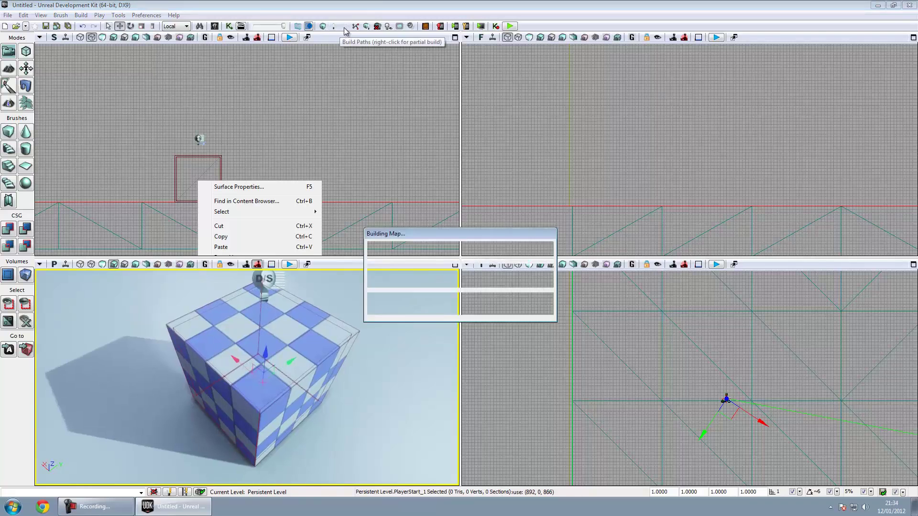
left_click(531, 268)
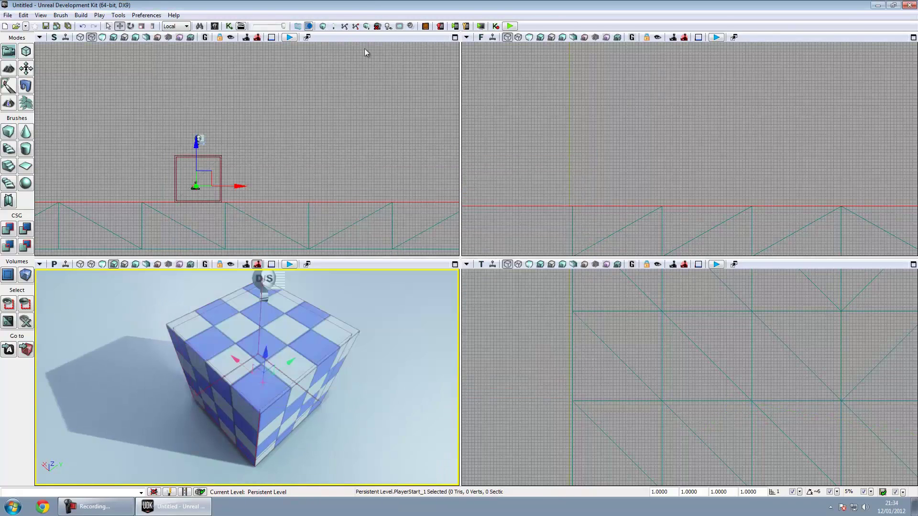
left_click(334, 27)
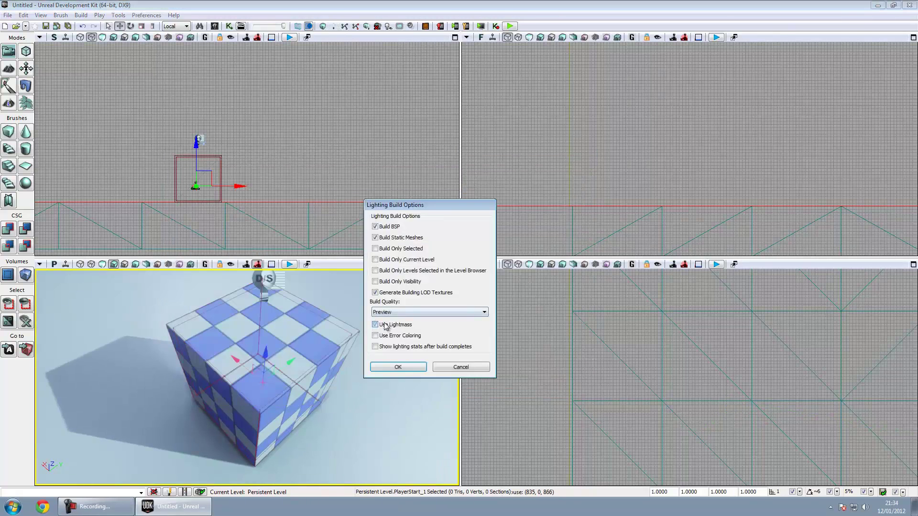
left_click(398, 367)
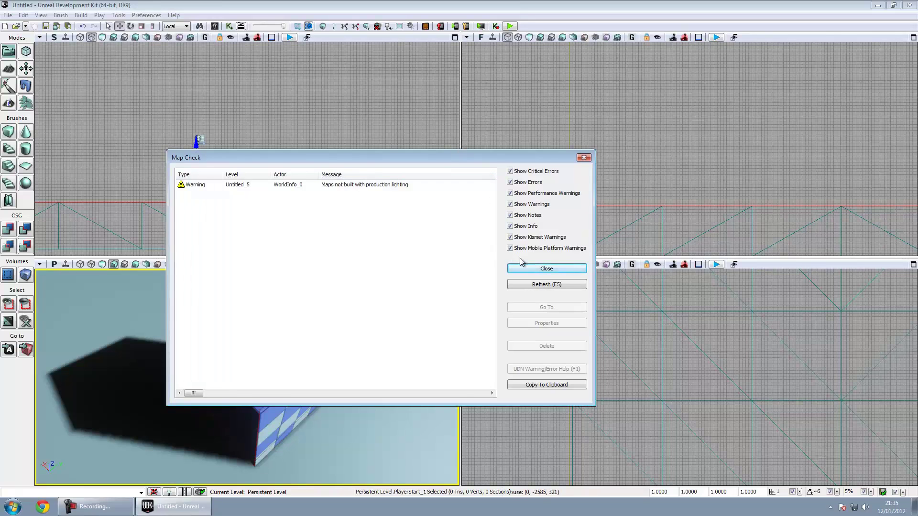
left_click(540, 269)
mouse_move(286, 342)
left_mouse_down()
mouse_move(180, 314)
mouse_move(68, 338)
mouse_move(291, 344)
left_mouse_up()
left_click(346, 379)
left_click_drag(357, 382, 169, 320)
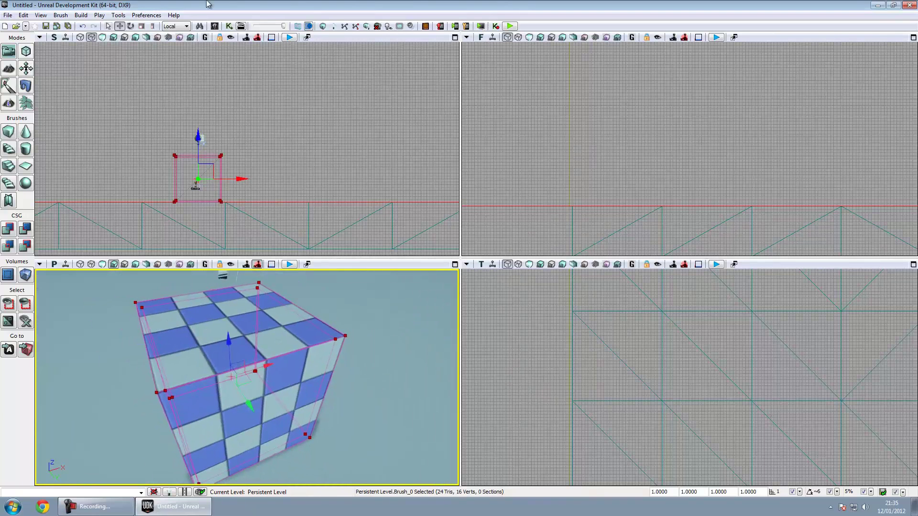
- Add a Misc > Console Command action to the Kismet sequence
left_click(228, 26)
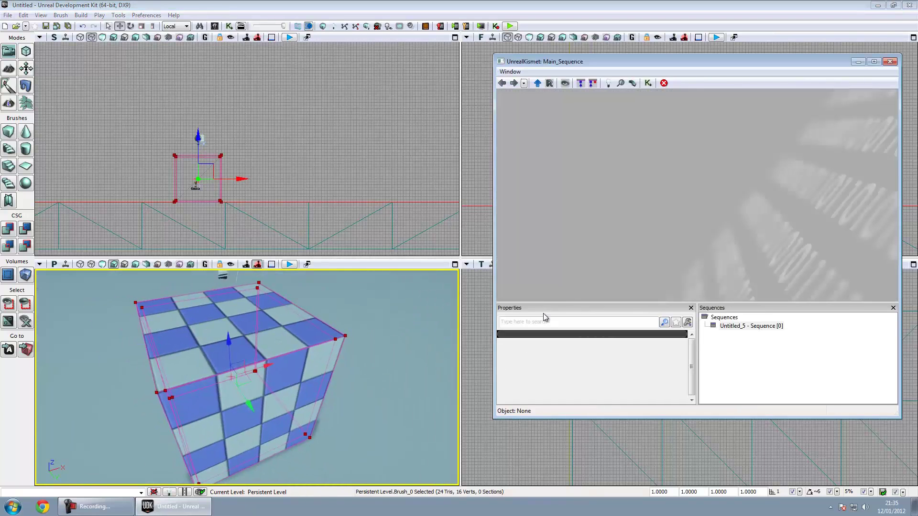
right_click(568, 151)
mouse_move(598, 188)
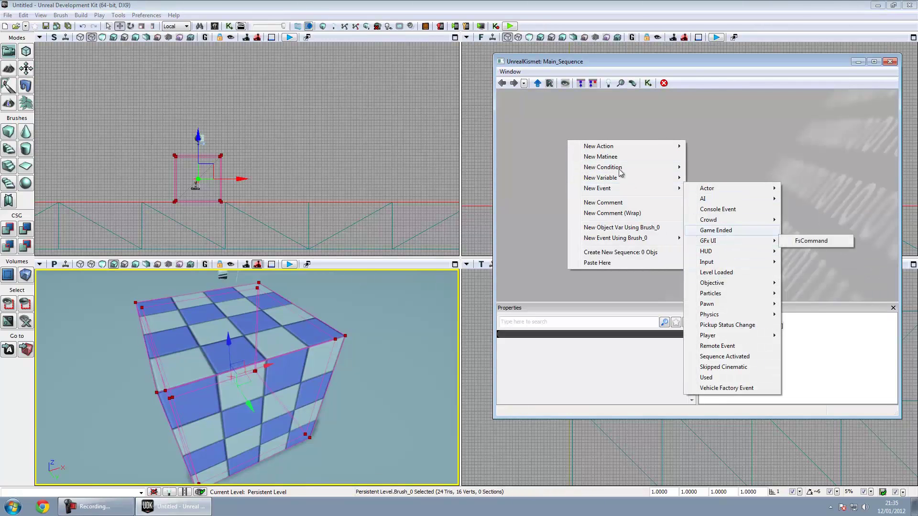
mouse_move(615, 152)
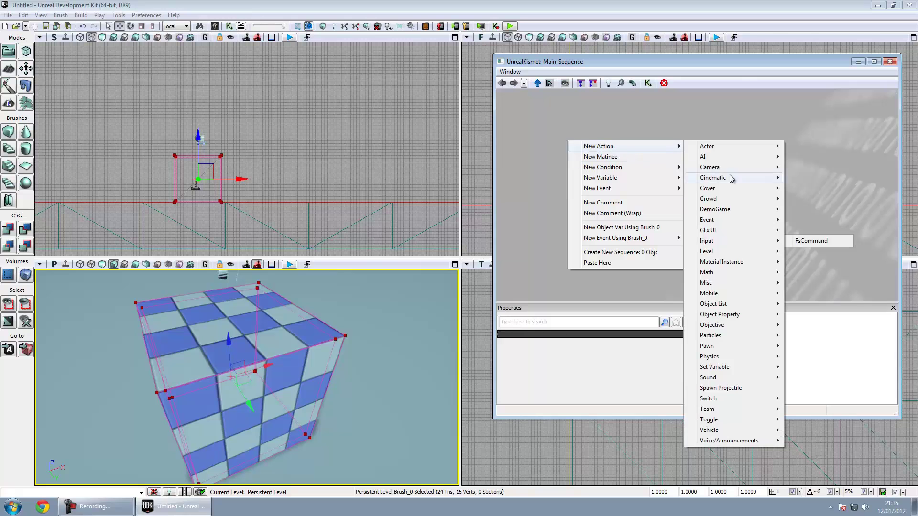
mouse_move(714, 284)
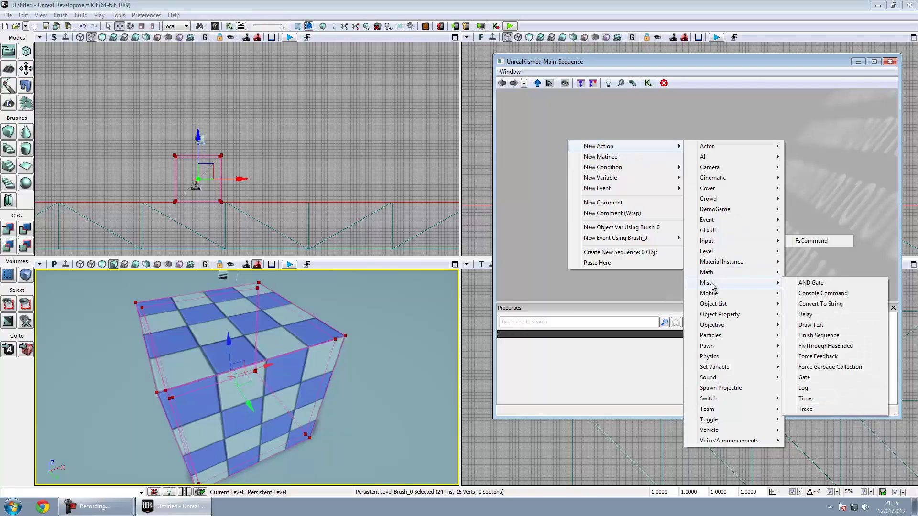
left_click(822, 293)
right_click(563, 145)
left_click(563, 143)
left_click(583, 163)
left_click_drag(583, 163, 740, 129)
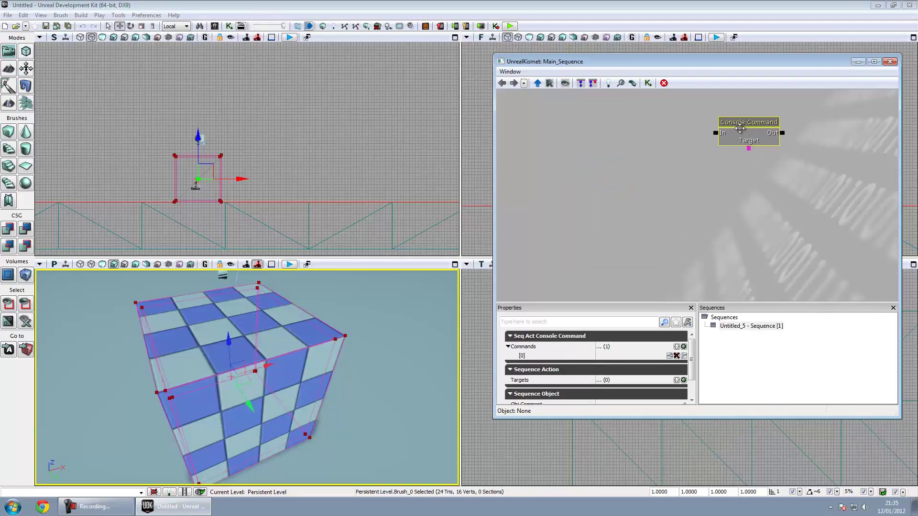
left_click(577, 125)
- Add a Level Loaded event node at the upper left
right_click(579, 116)
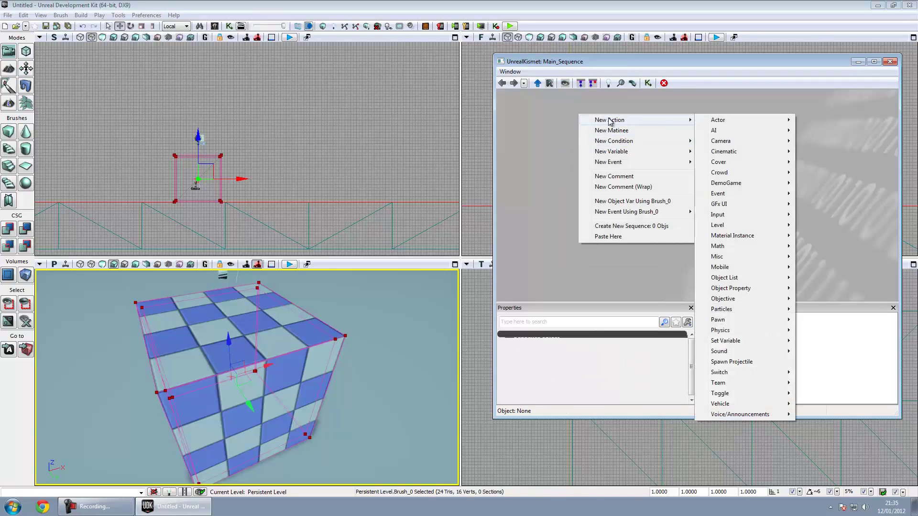
mouse_move(617, 162)
left_click(726, 248)
left_click_drag(606, 168, 534, 144)
- Add an Open GFx Movie action and link Loaded and Visible to its In
right_click(604, 117)
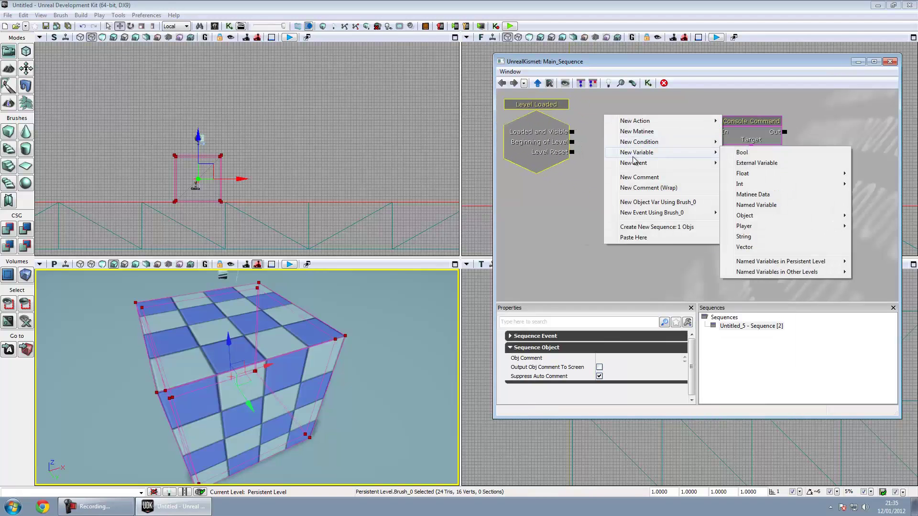
mouse_move(636, 122)
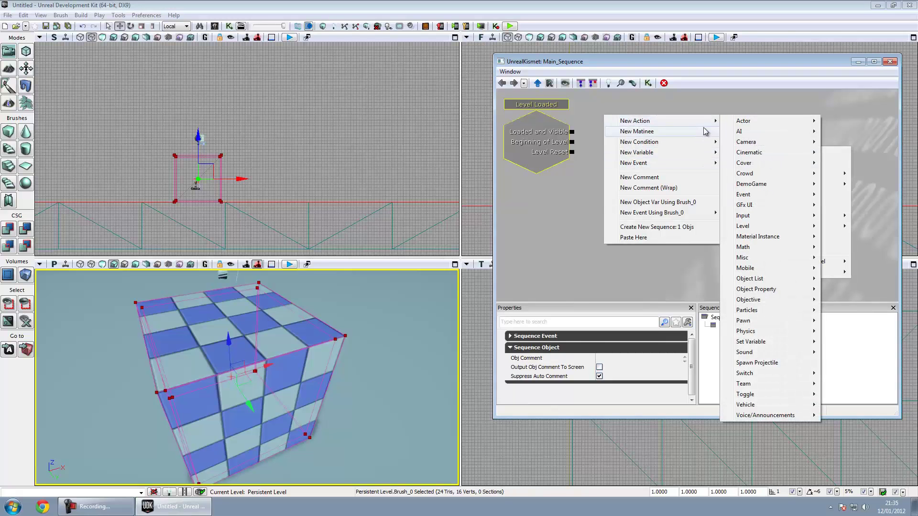
mouse_move(747, 204)
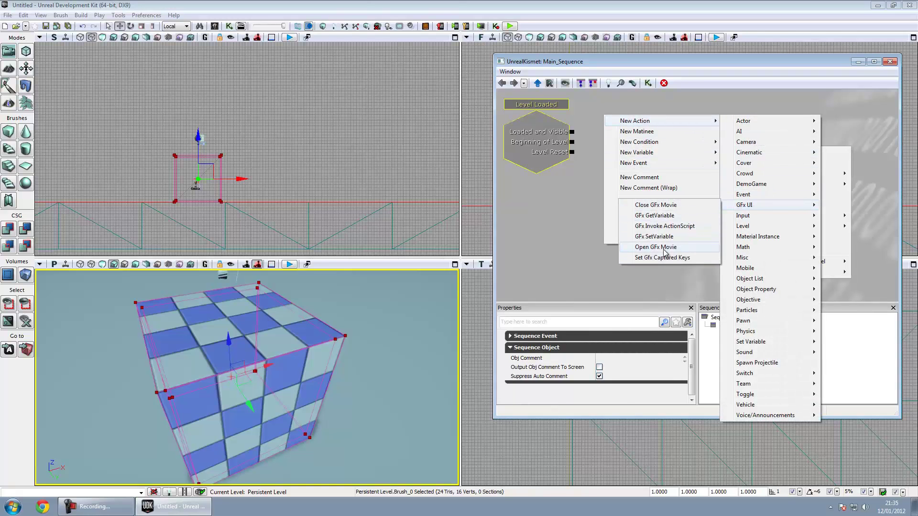
left_click(656, 247)
left_click_drag(632, 155, 635, 141)
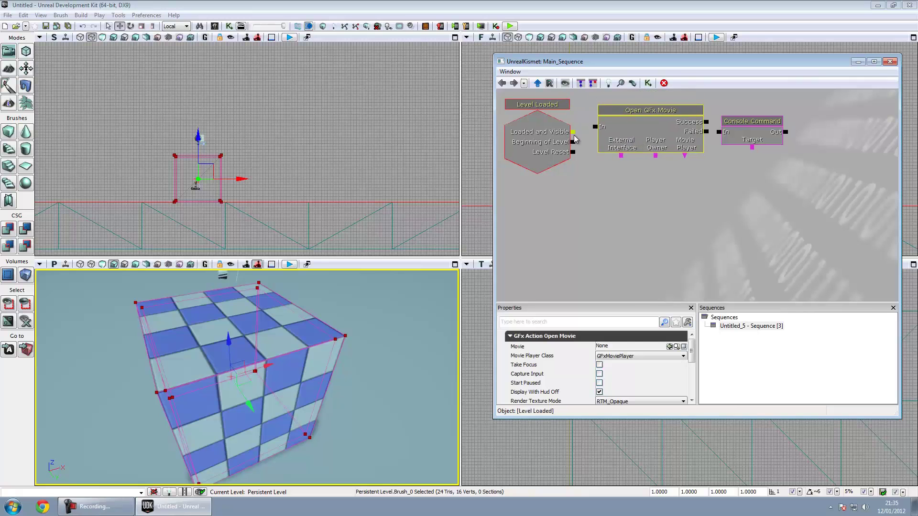
left_click_drag(571, 136, 619, 118)
left_click_drag(688, 167, 645, 195)
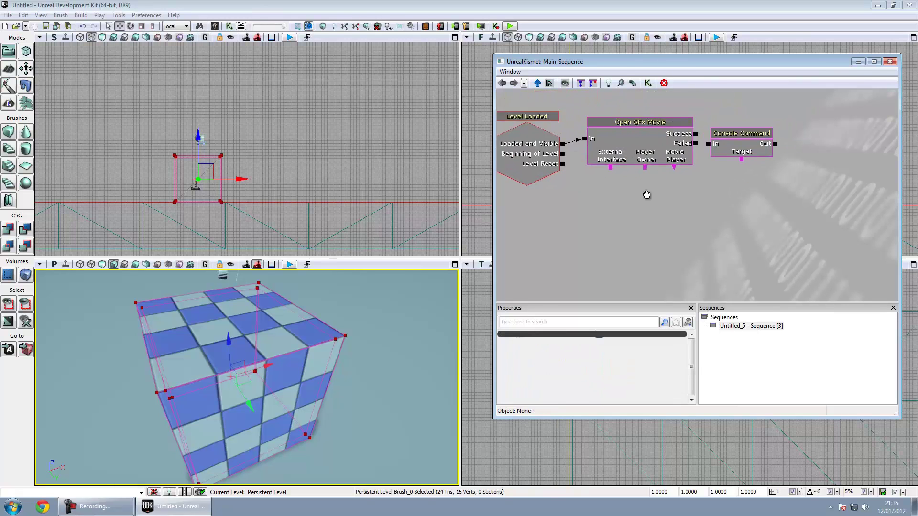
left_click(736, 151)
left_click_drag(736, 151, 740, 232)
left_click_drag(700, 192, 618, 200)
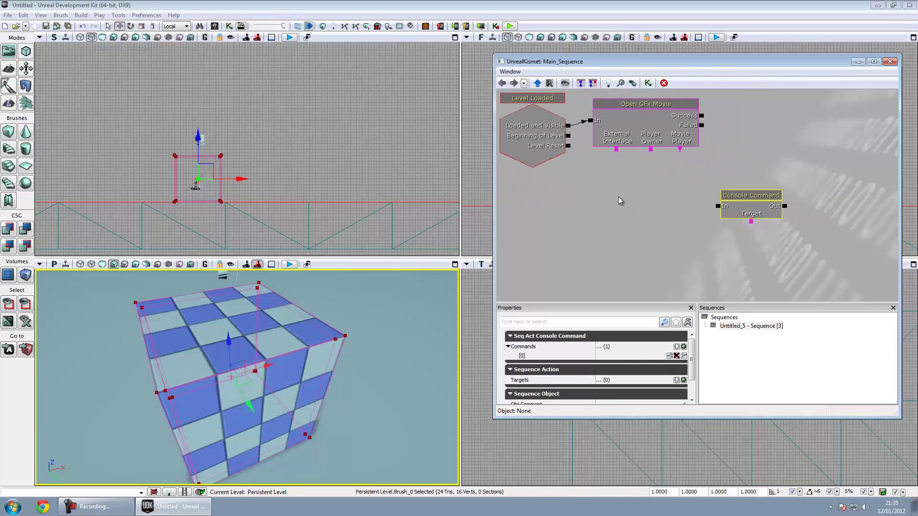